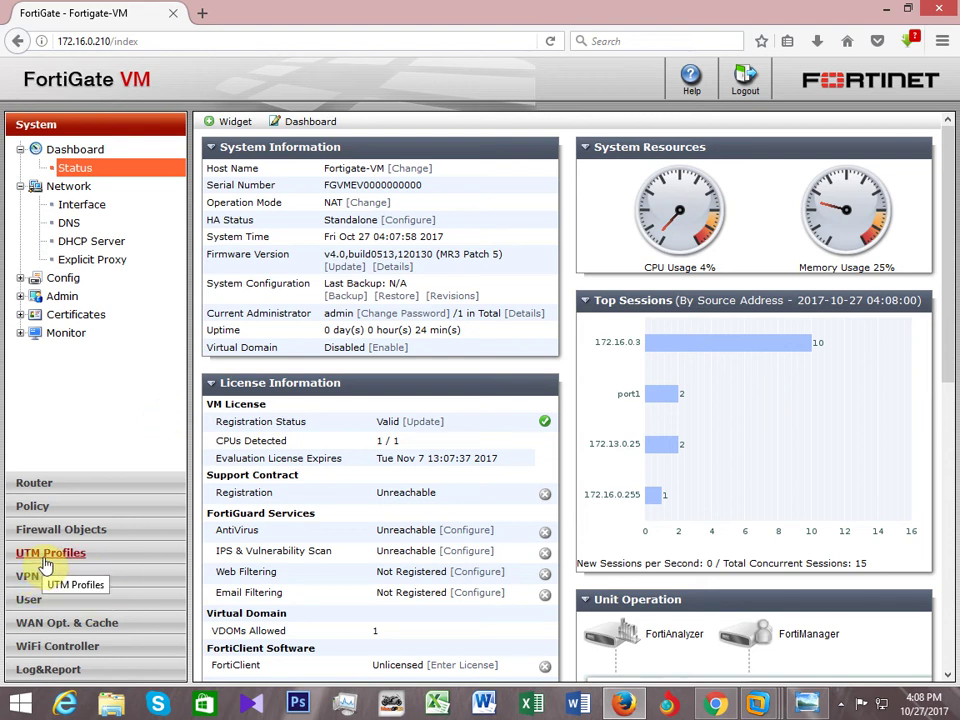
Open the Application Sensor settings of Application Control within the UTM Profiles section.
click(45, 566)
click(100, 353)
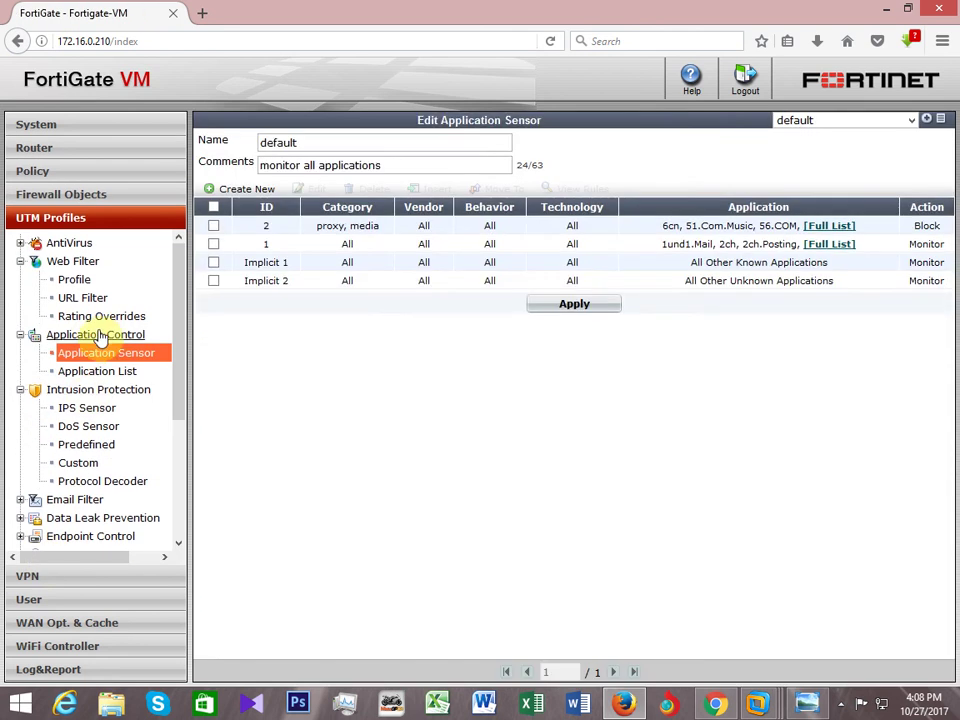
click(20, 261)
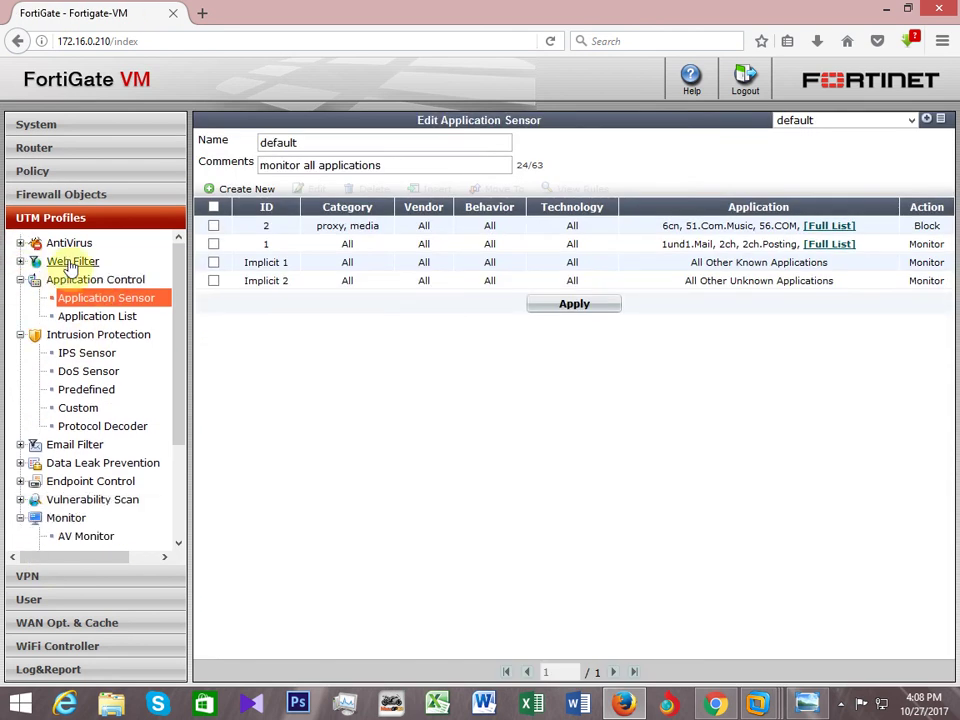
click(70, 262)
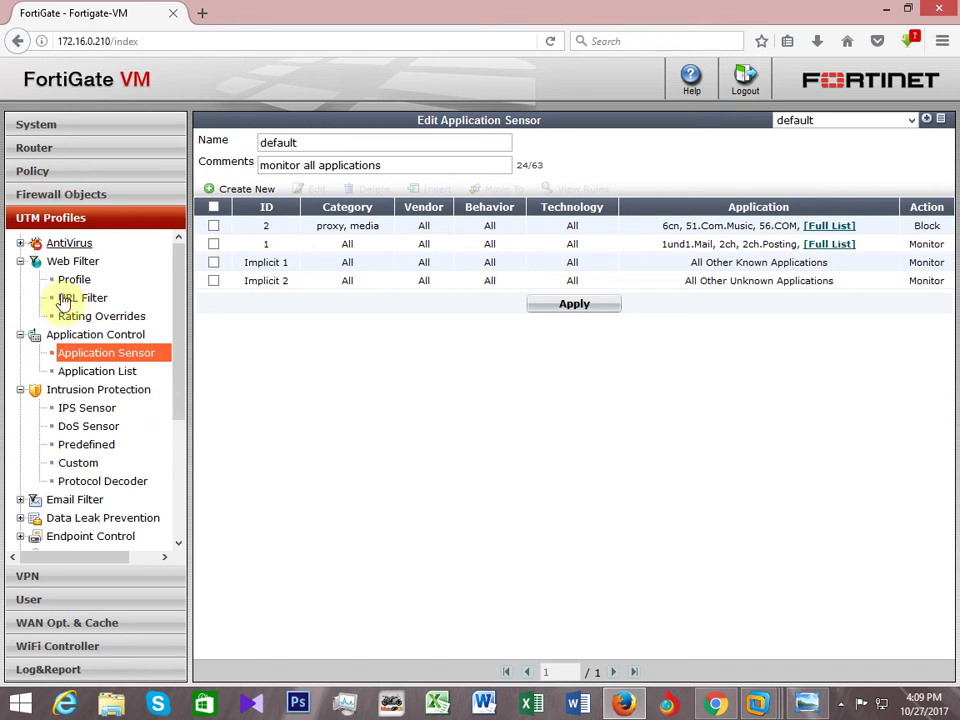
click(107, 356)
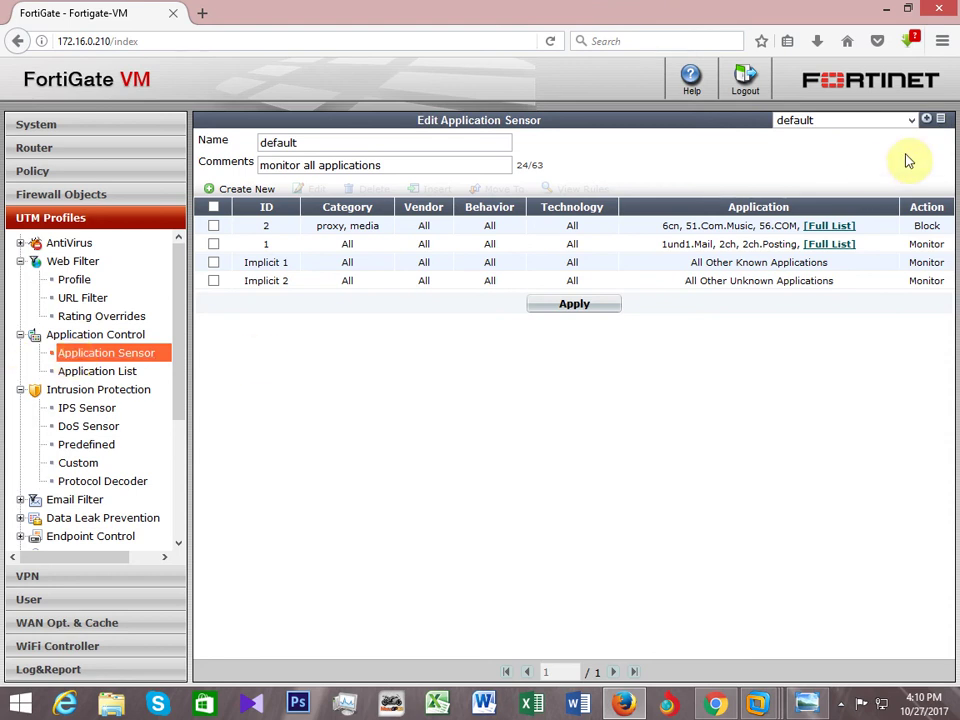
Start a new application control list and enter facebook as the first word of its name.
click(927, 122)
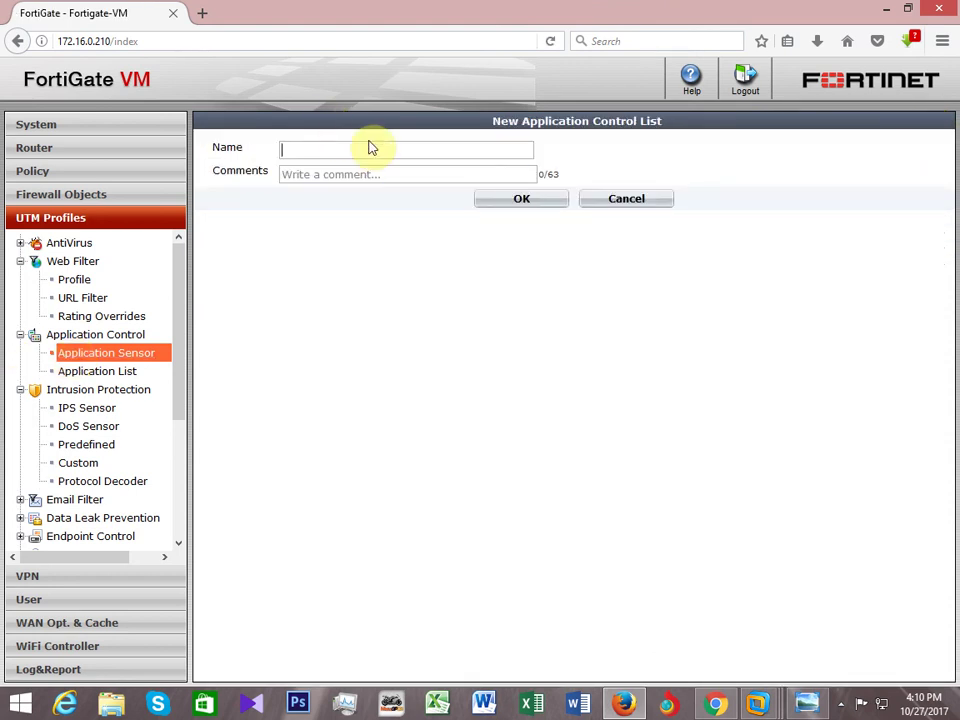
text(fa)
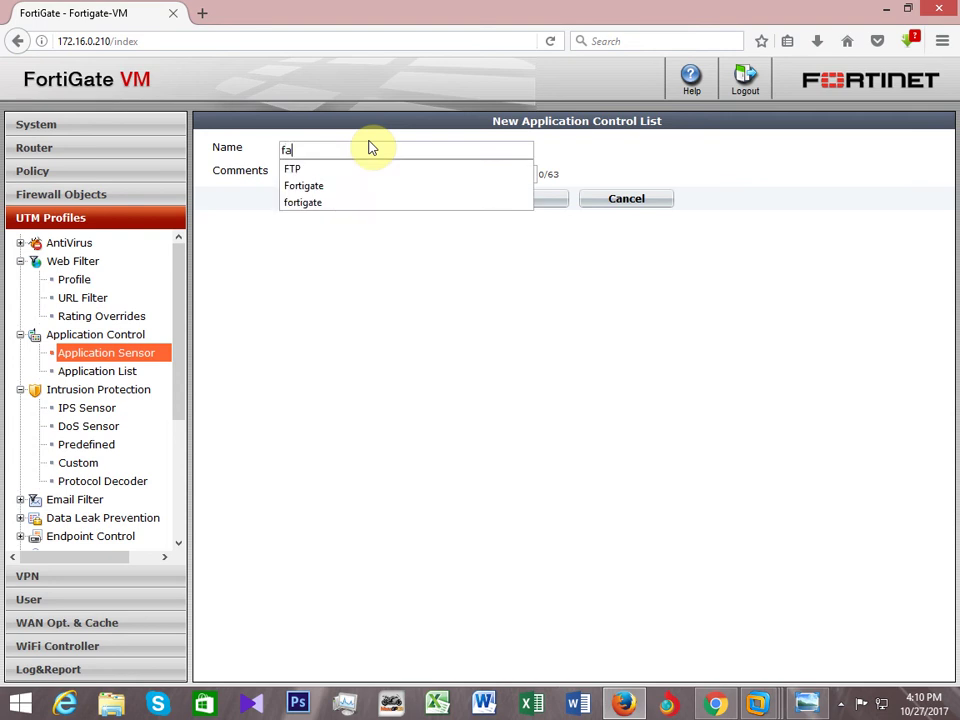
text(ce)
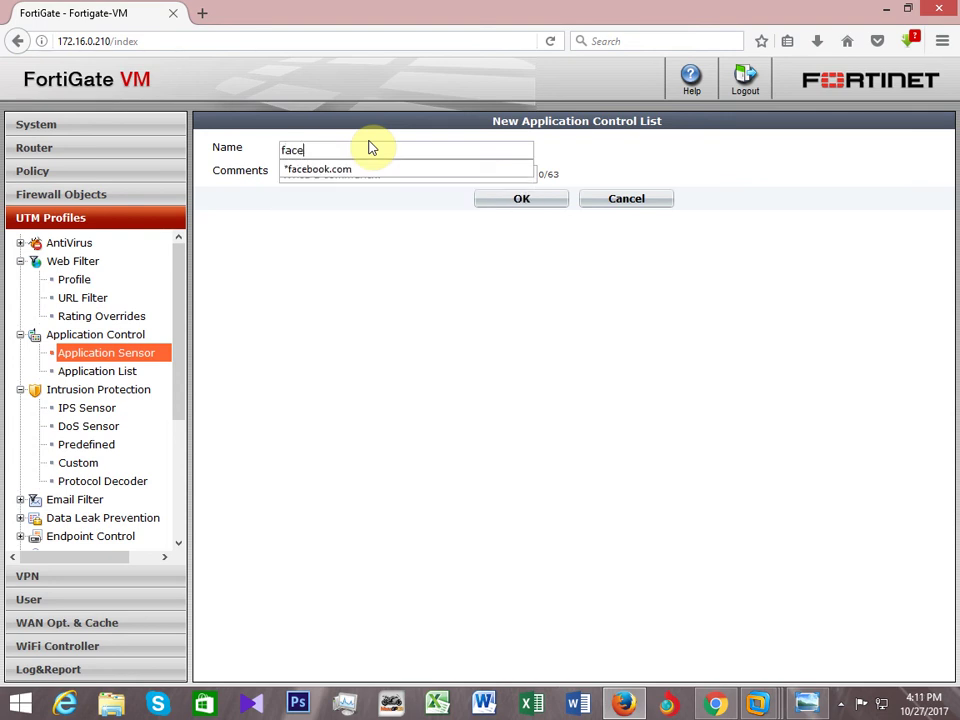
text(book)
click(369, 294)
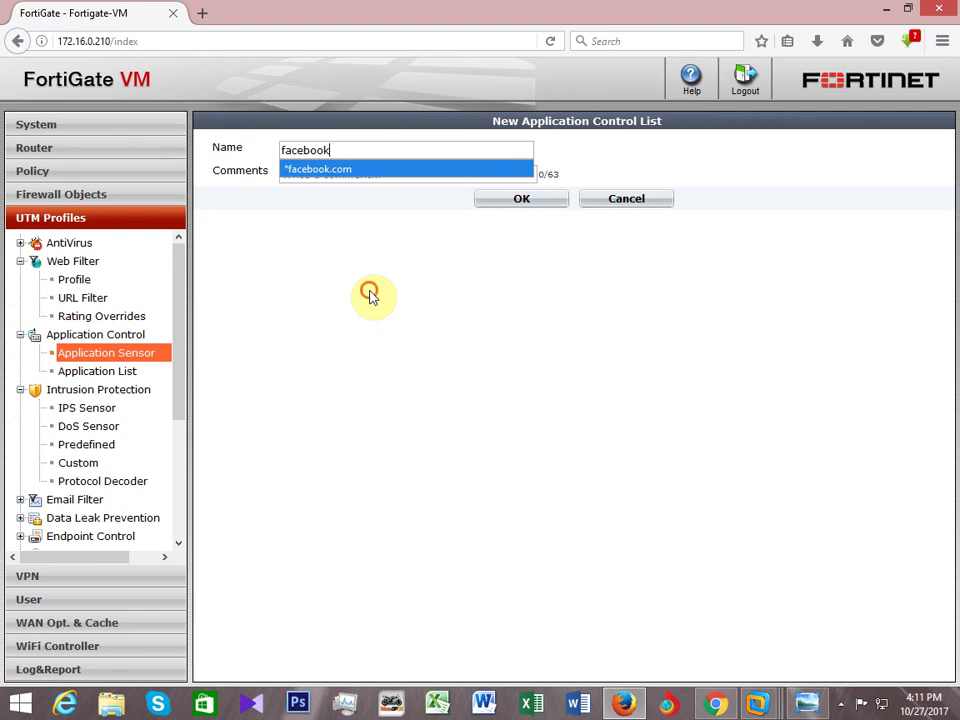
click(353, 152)
text(c)
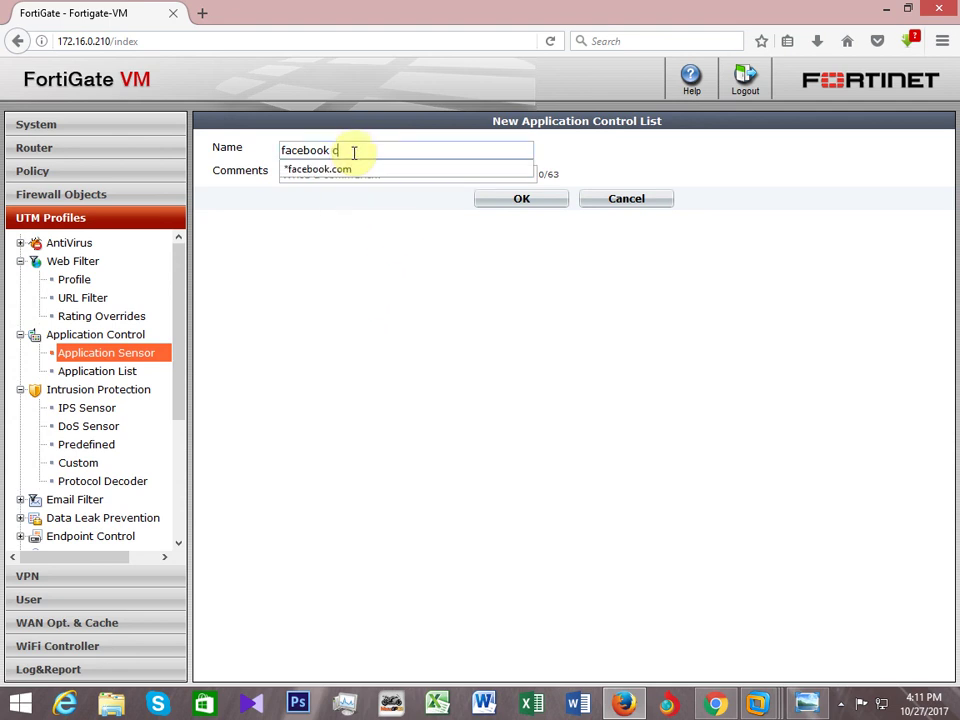
text(h)
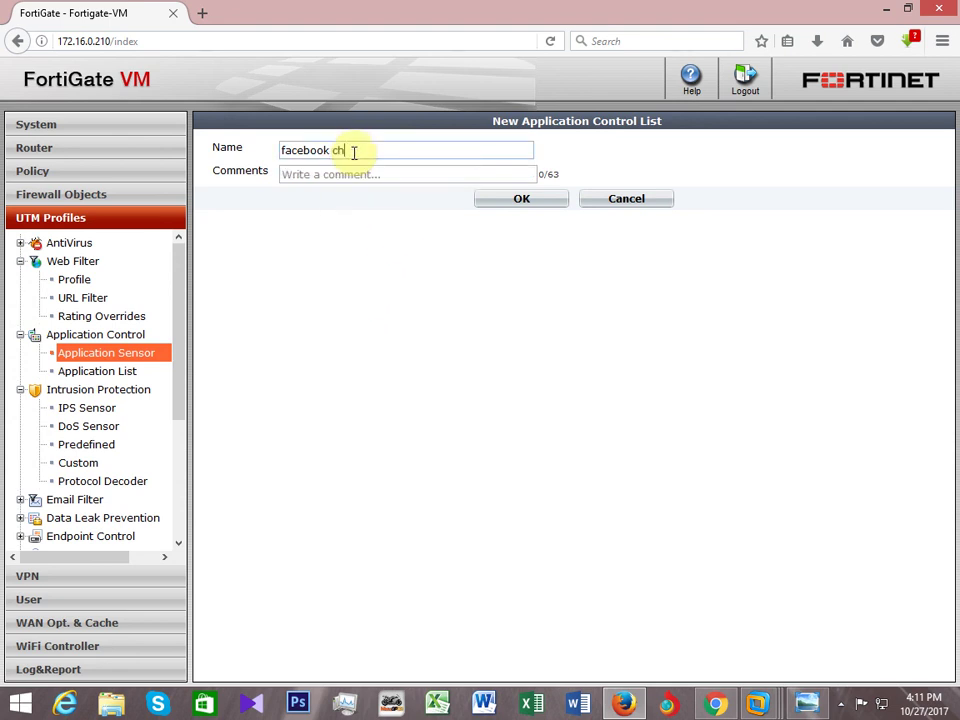
text(at s)
key(BackSpace)
key(BackSpace)
key(BackSpace)
text(t block)
key(BackSpace)
key(BackSpace)
key(BackSpace)
key(BackSpace)
key(BackSpace)
key(BackSpace)
key(BackSpace)
key(BackSpace)
key(BackSpace)
key(BackSpace)
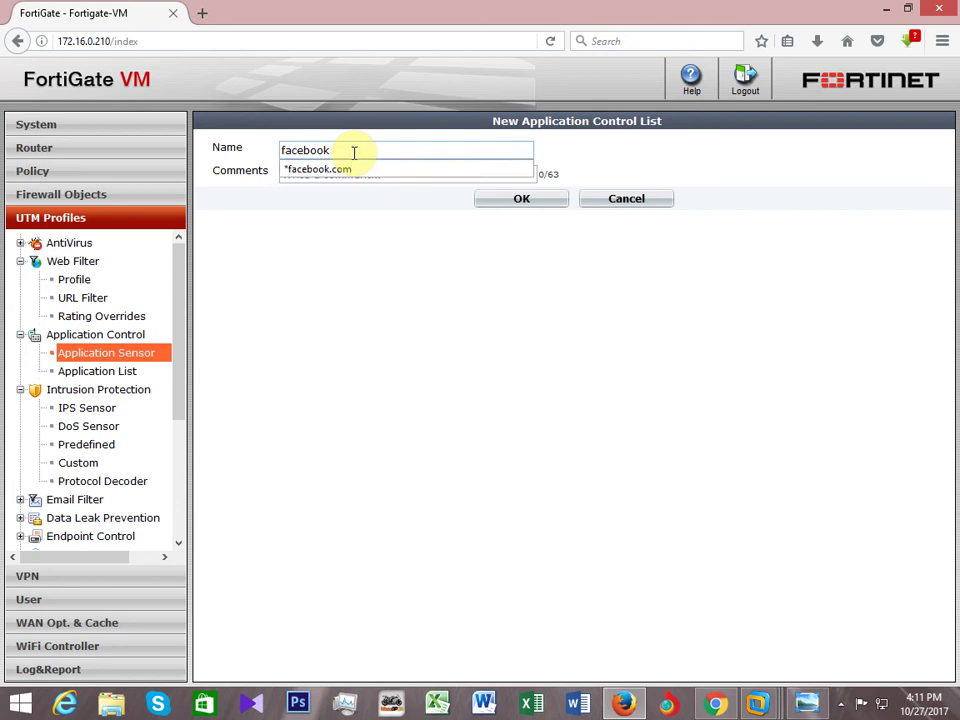
Complete the new list's name as "facebook block" and create the application sensor.
text(block)
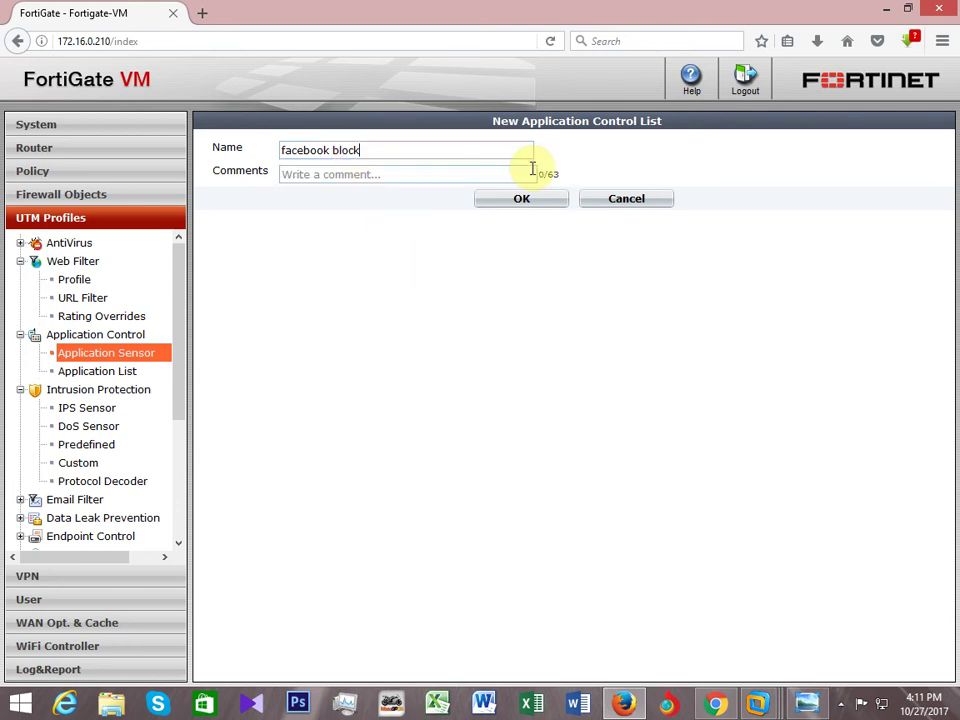
click(523, 200)
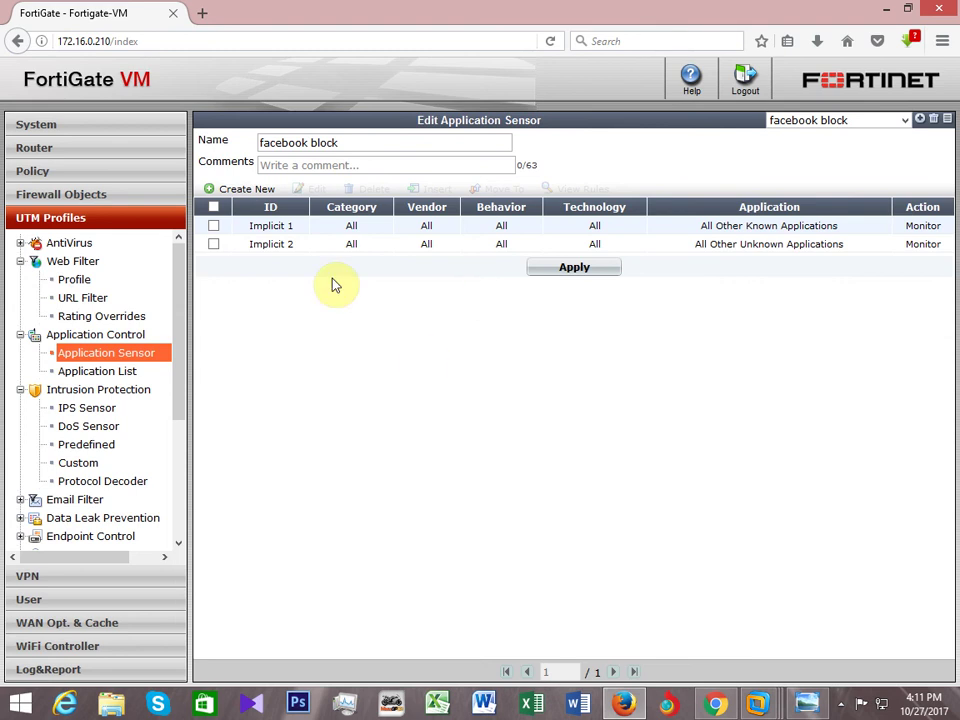
Start a new application filter in the facebook block sensor and search its category choices for "facbook".
click(244, 189)
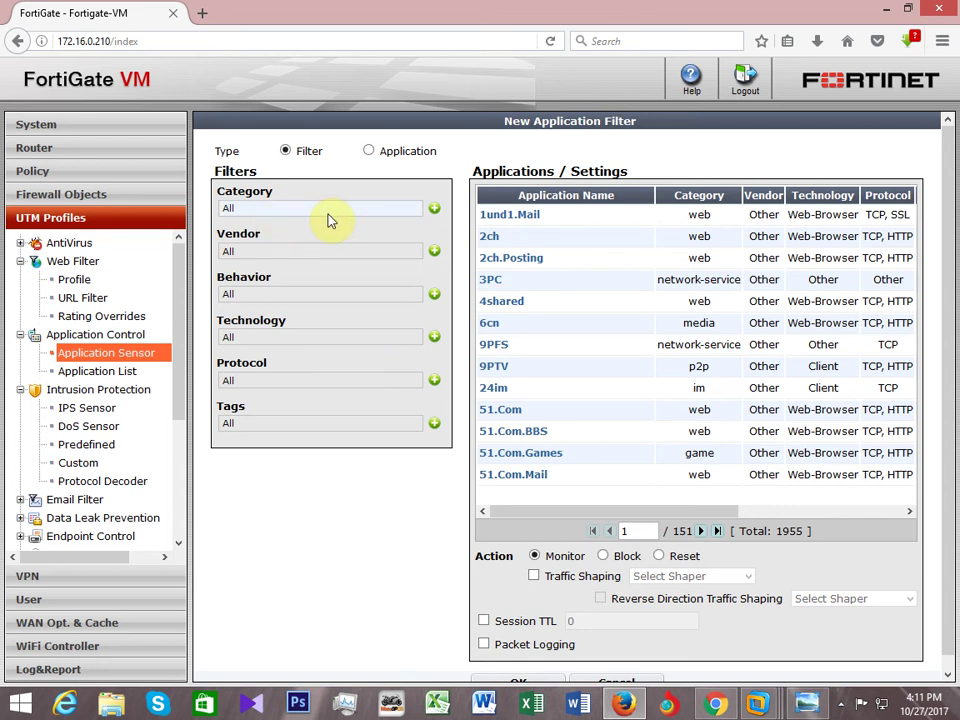
click(435, 210)
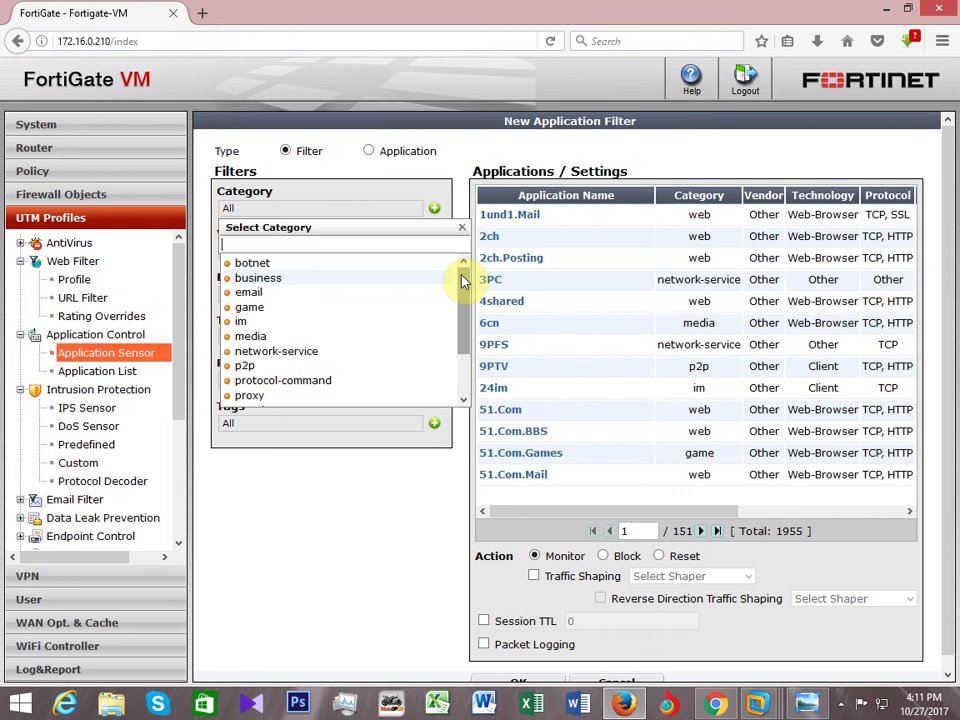
text(facbook)
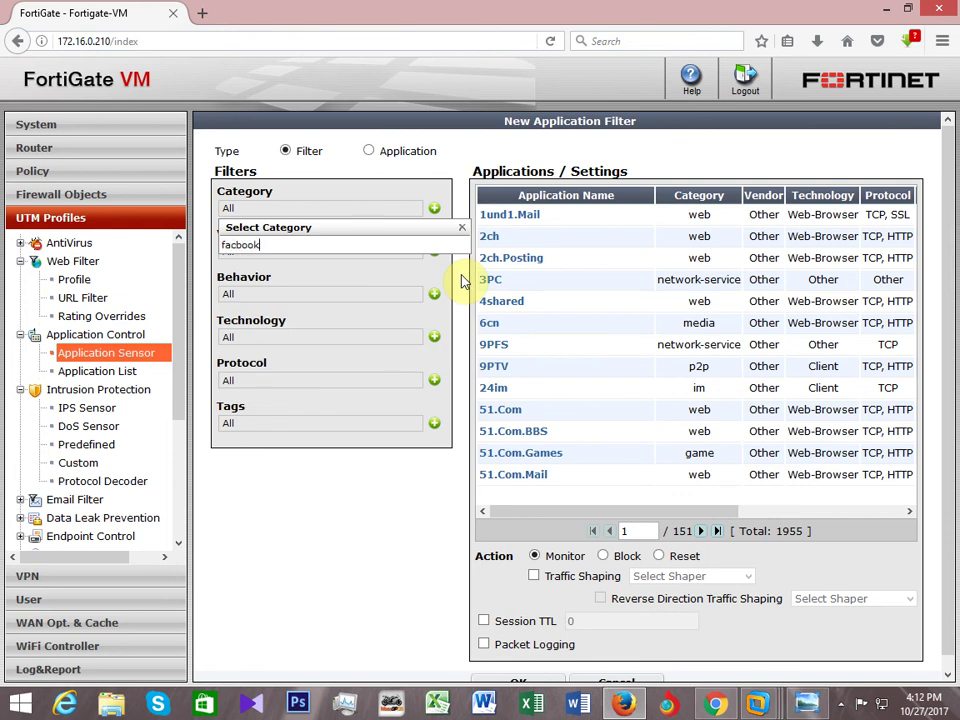
click(434, 208)
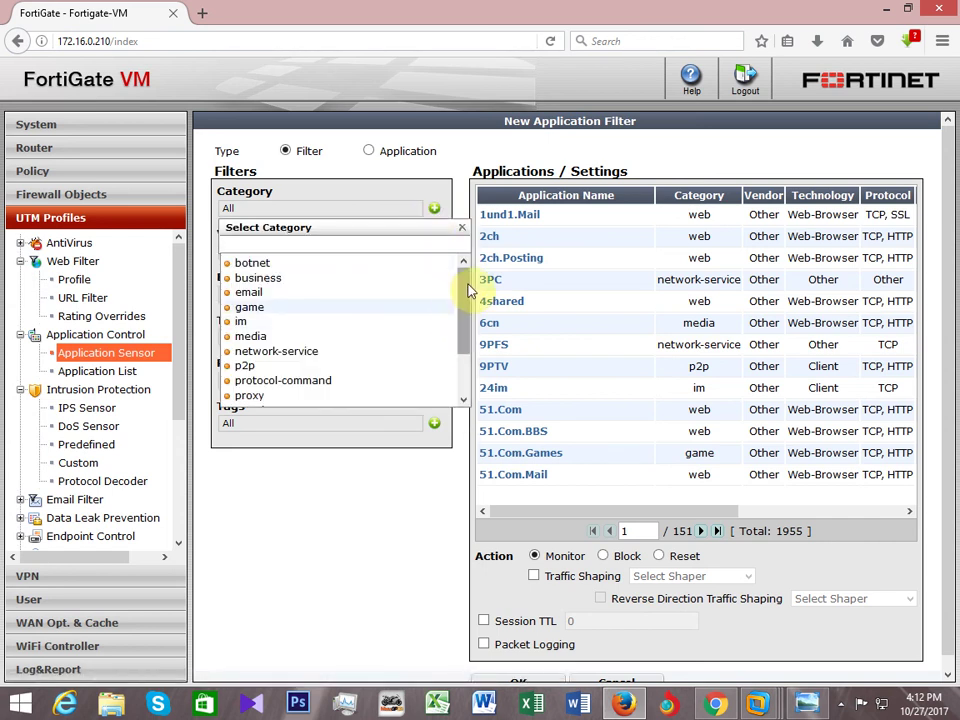
mouse_move(468, 287)
mouse_down()
mouse_move(474, 347)
mouse_move(476, 274)
mouse_up()
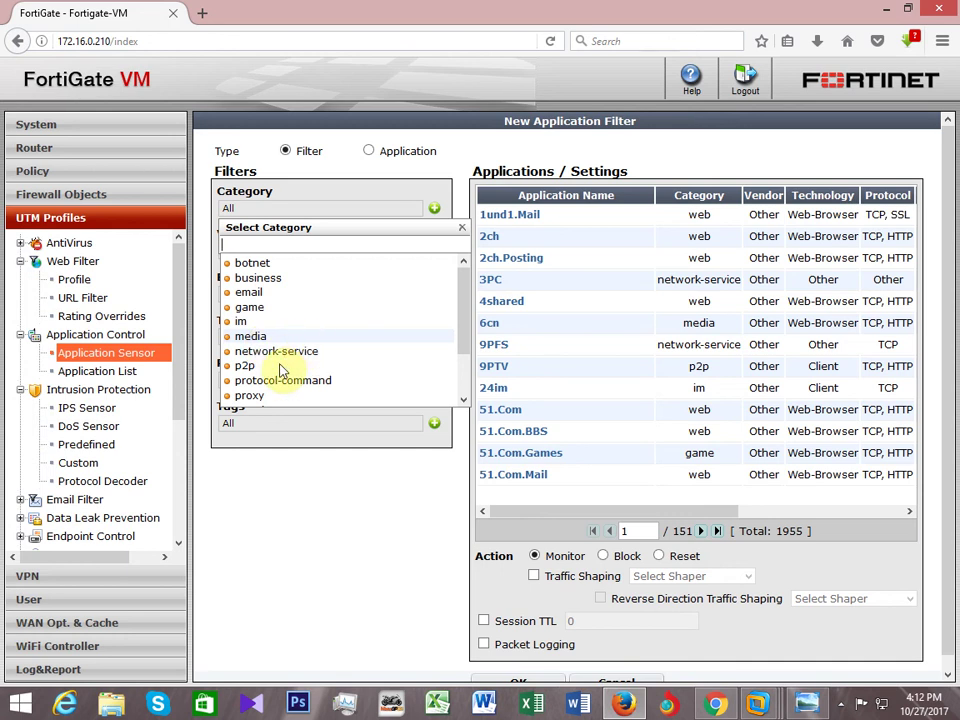
Filter the applications by the business category and examine all pages of the list, clearing the category at the end.
click(272, 279)
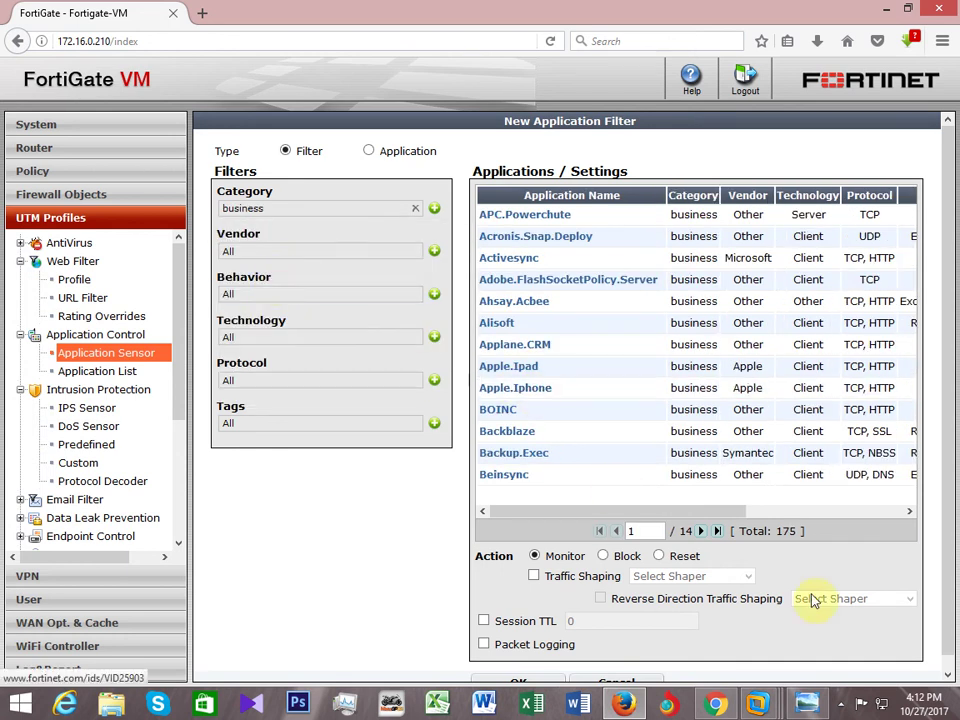
click(701, 533)
click(701, 533)
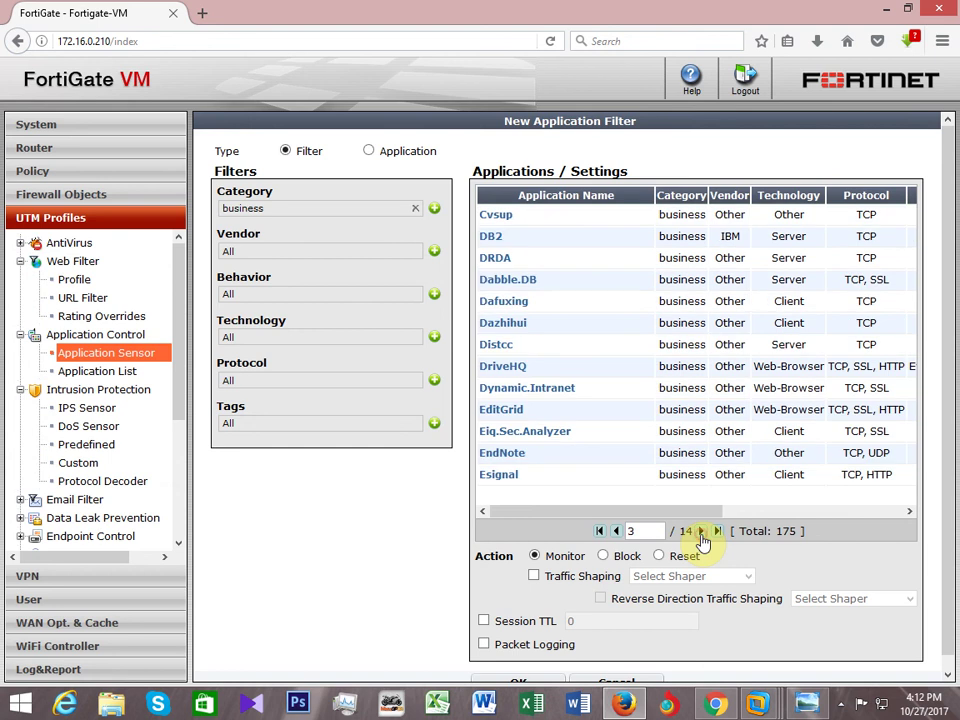
click(701, 533)
click(701, 533)
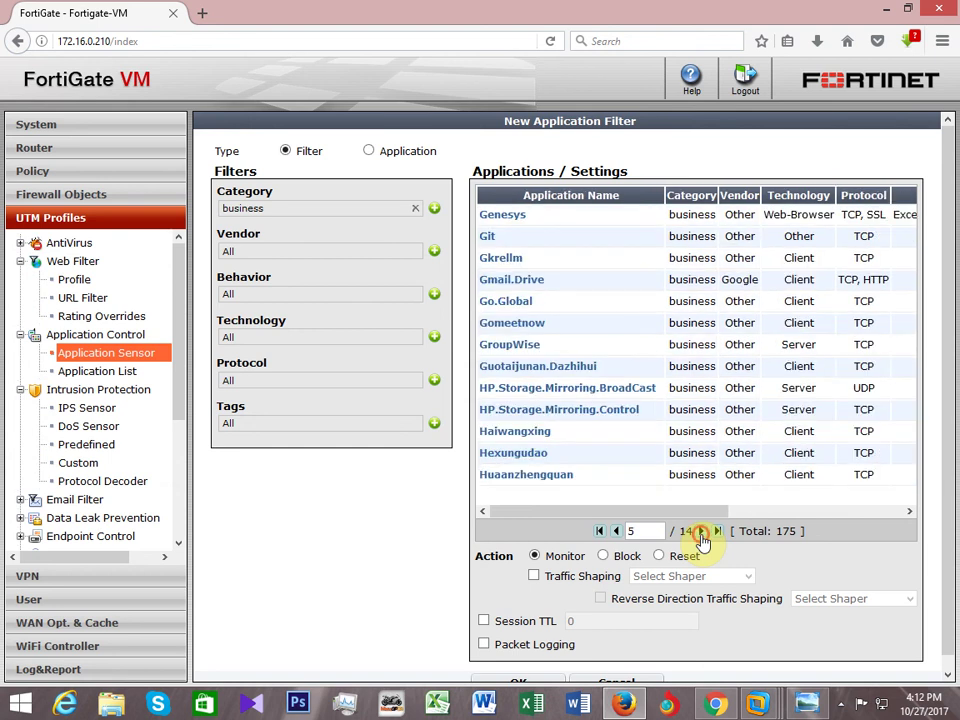
click(701, 533)
click(701, 533)
click(701, 533)
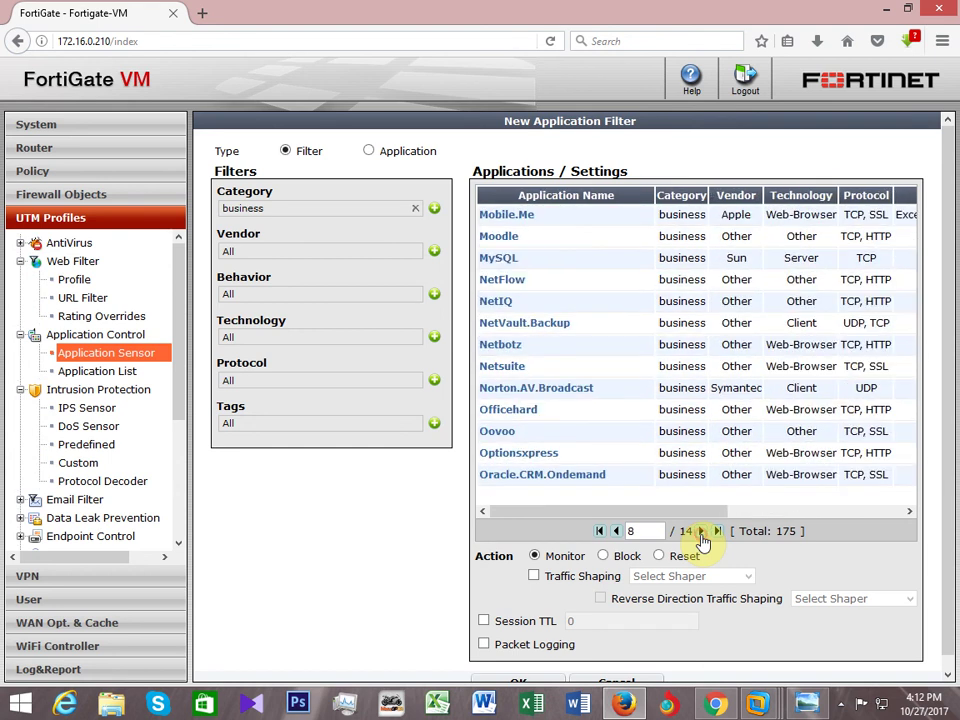
click(701, 533)
click(701, 533)
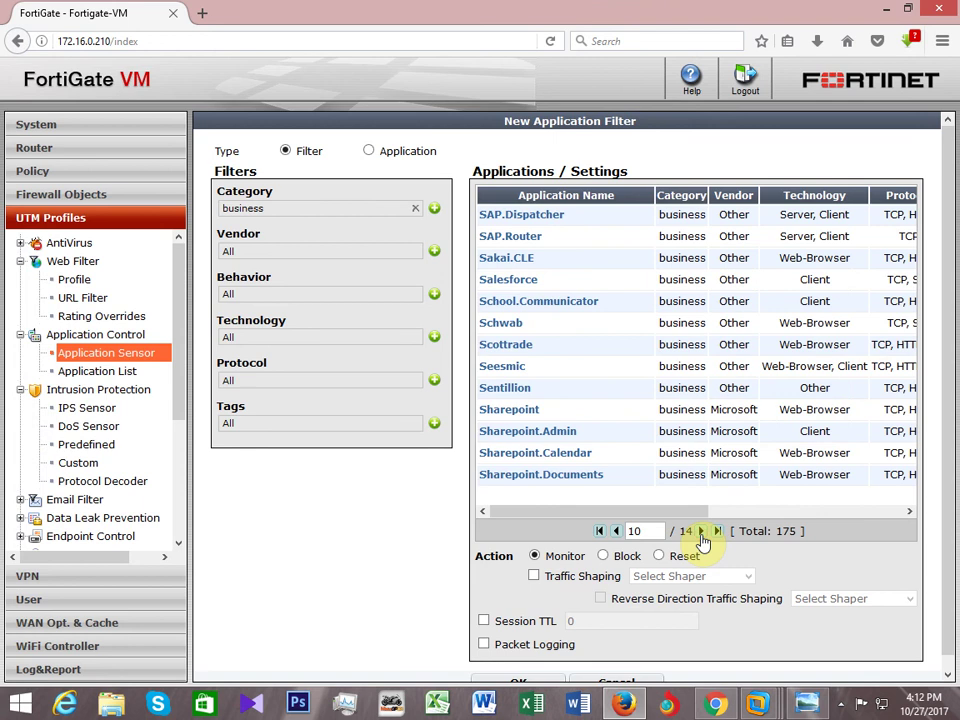
click(701, 533)
click(701, 533)
click(701, 533)
click(701, 533)
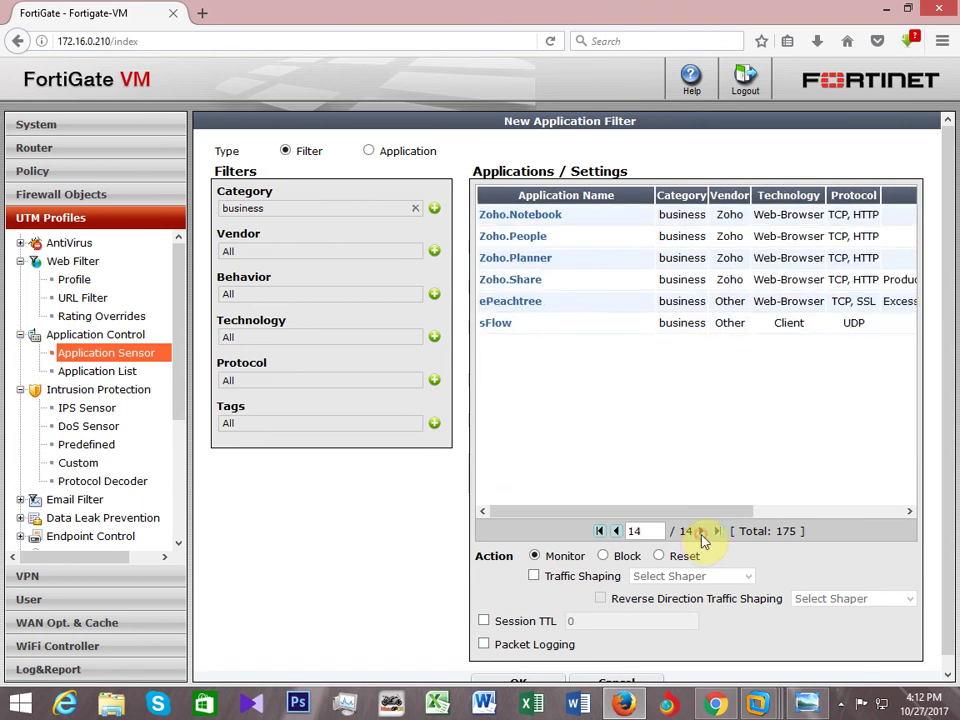
click(414, 209)
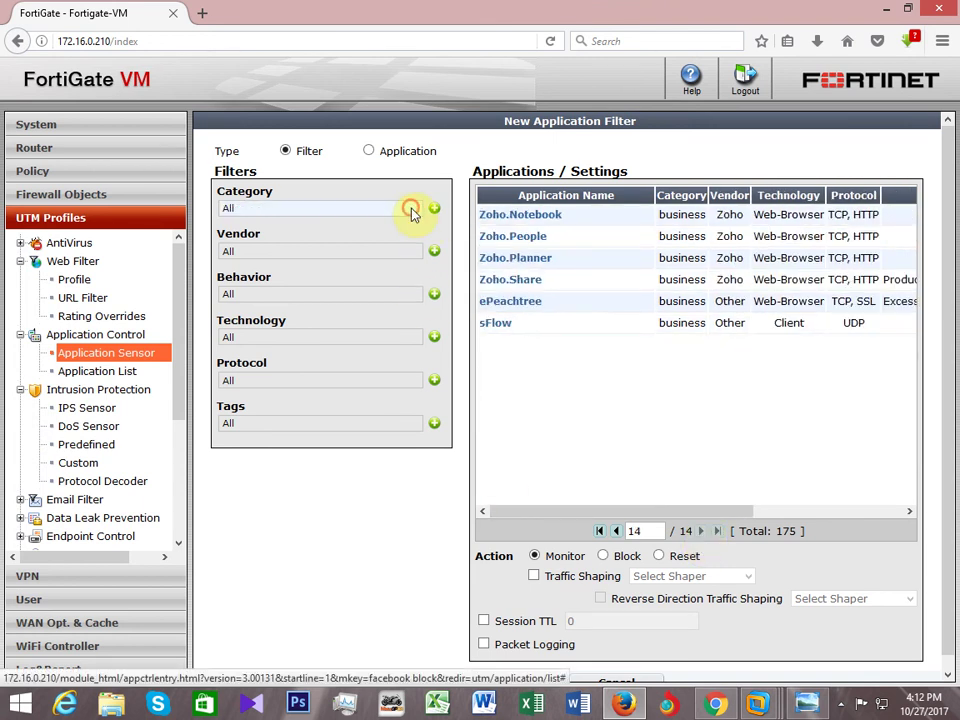
Examine every page of applications in the p2p category, then remove that category filter.
click(434, 208)
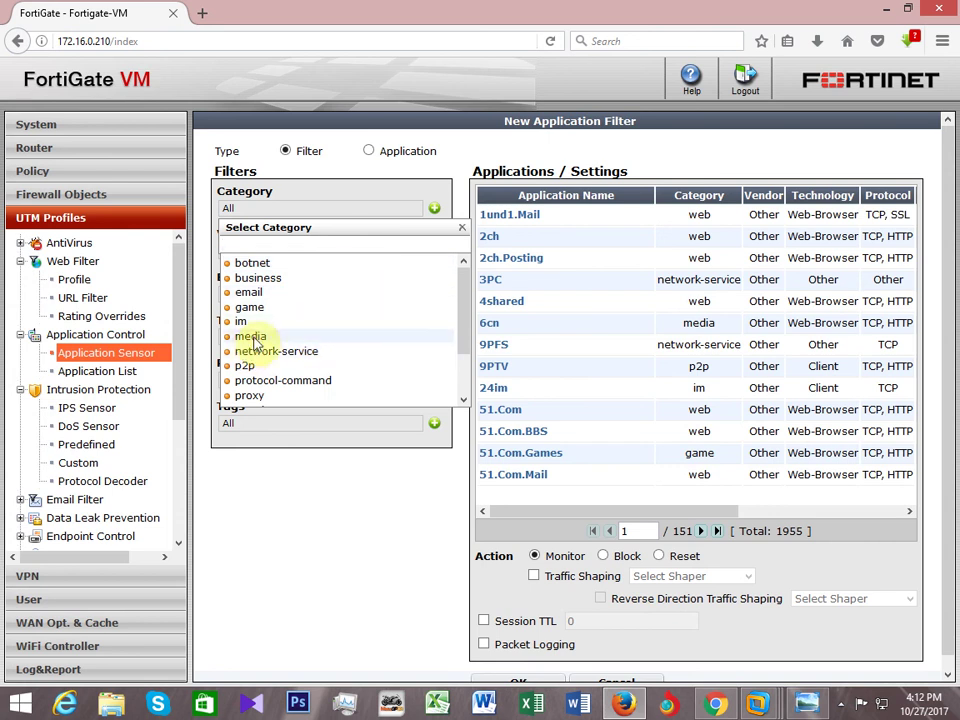
click(245, 366)
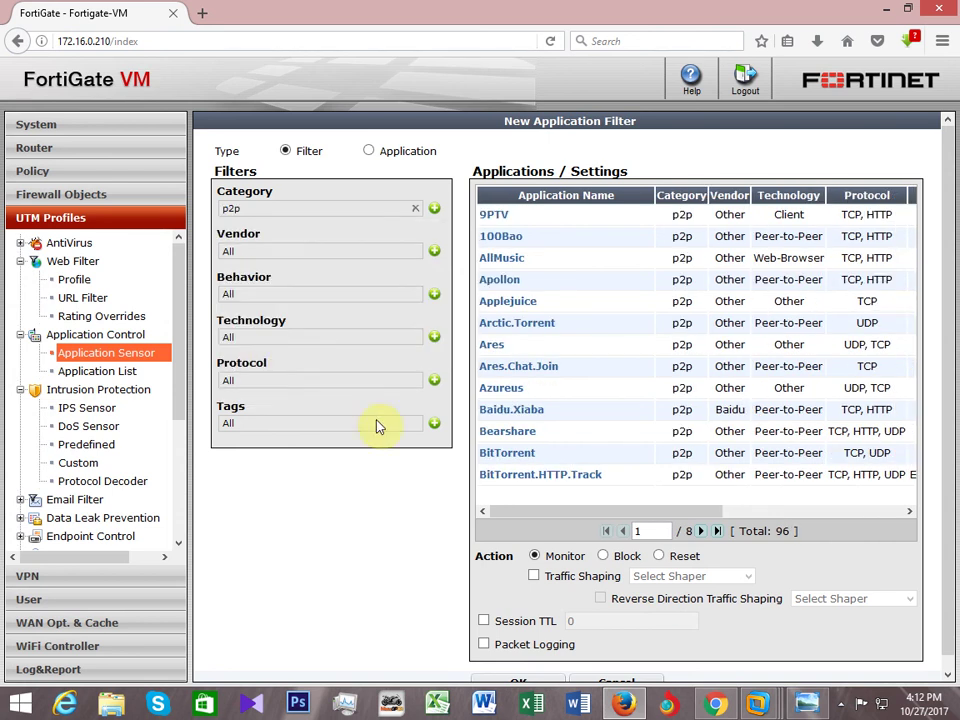
click(702, 532)
click(702, 532)
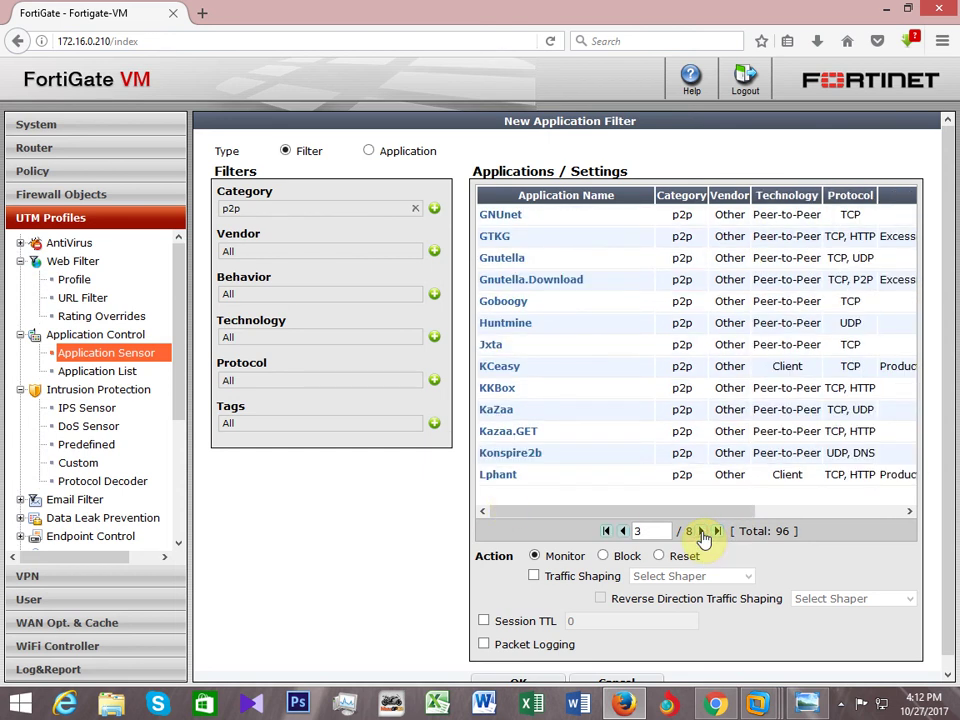
click(702, 532)
click(702, 532)
click(702, 532)
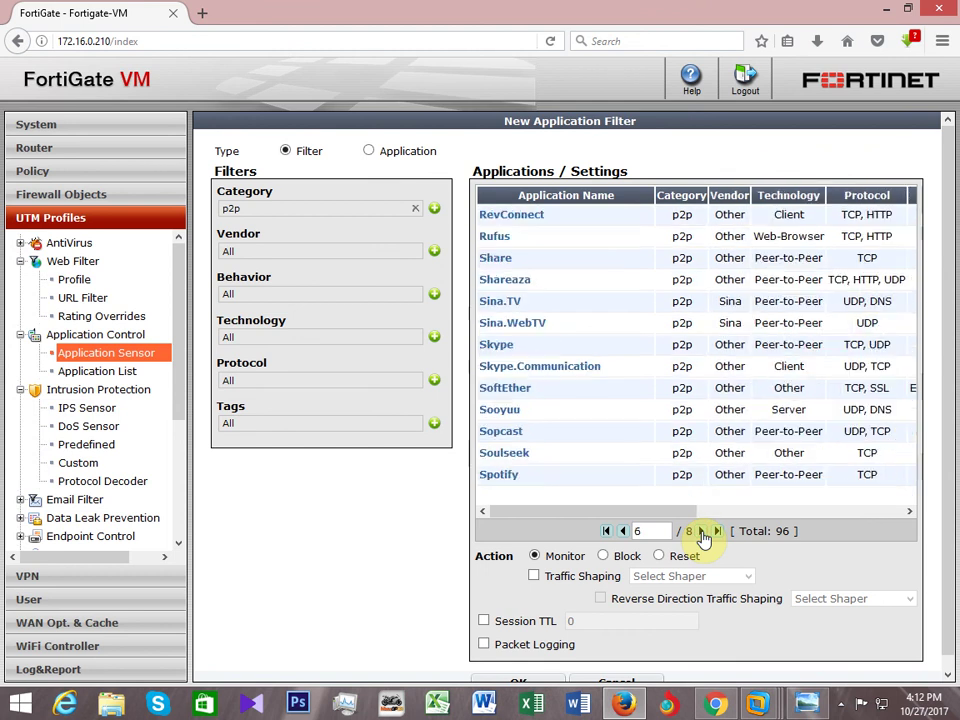
click(702, 532)
click(702, 532)
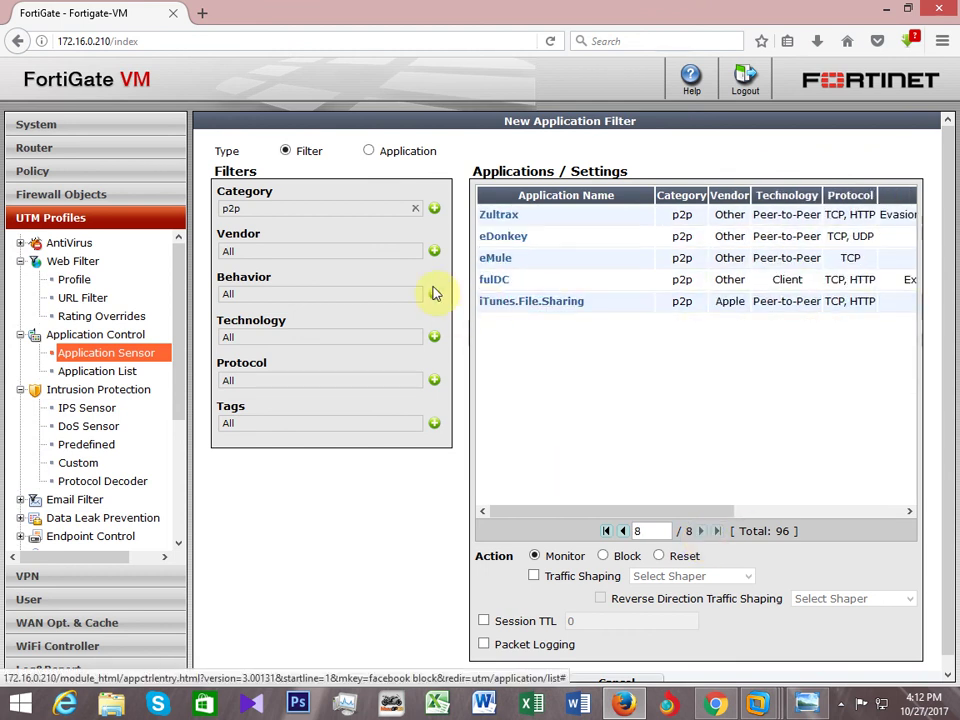
click(415, 209)
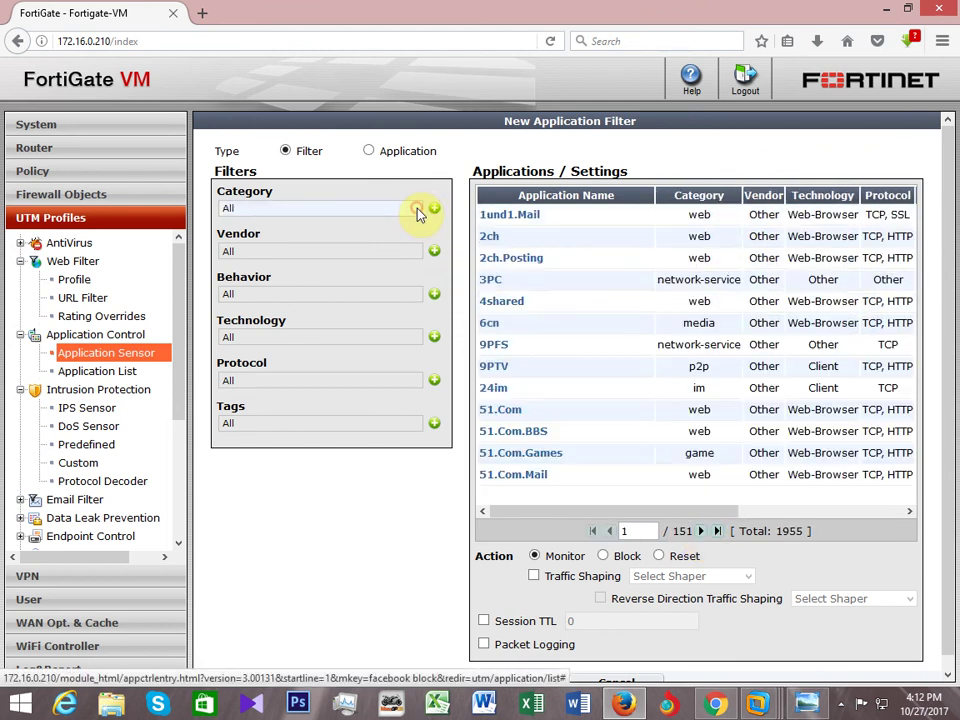
click(433, 210)
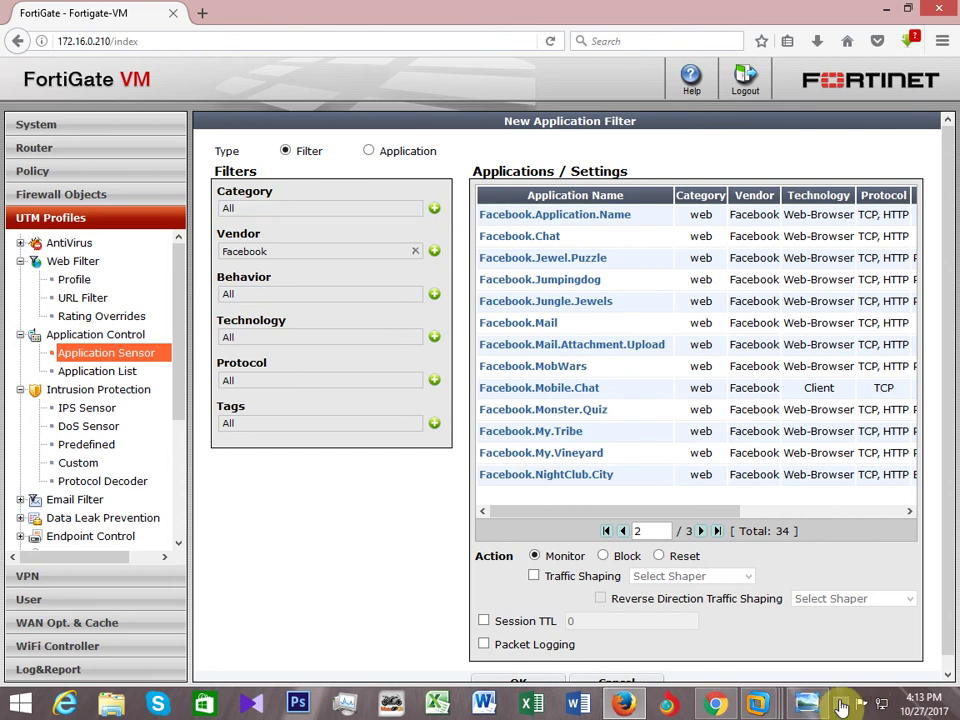
click(840, 705)
click(364, 332)
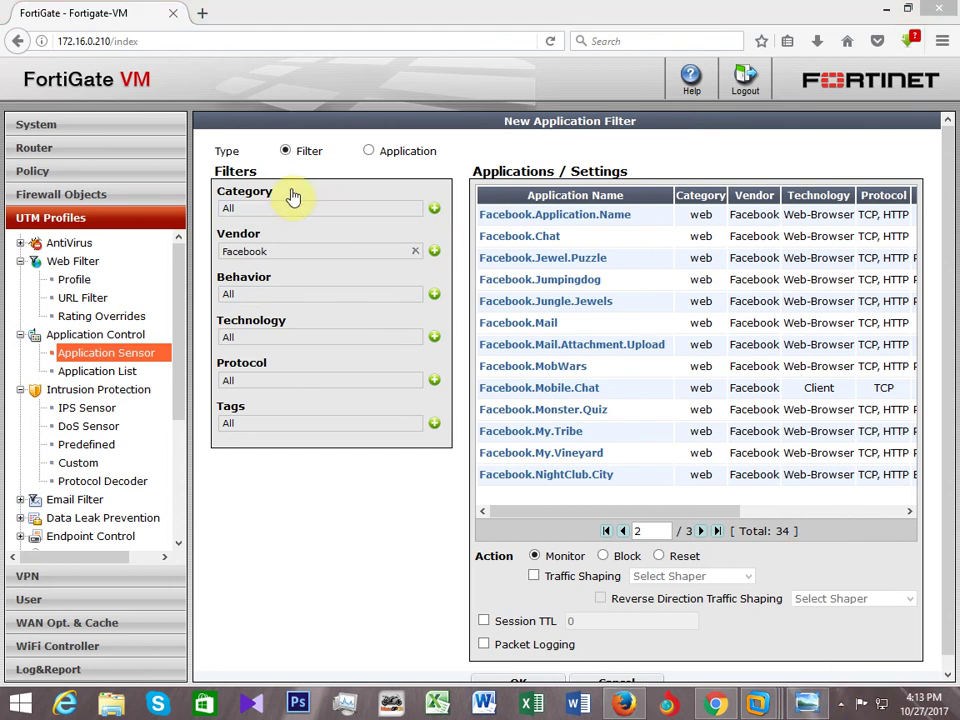
Clear the vendor filter and select Facebook as the vendor again.
click(411, 254)
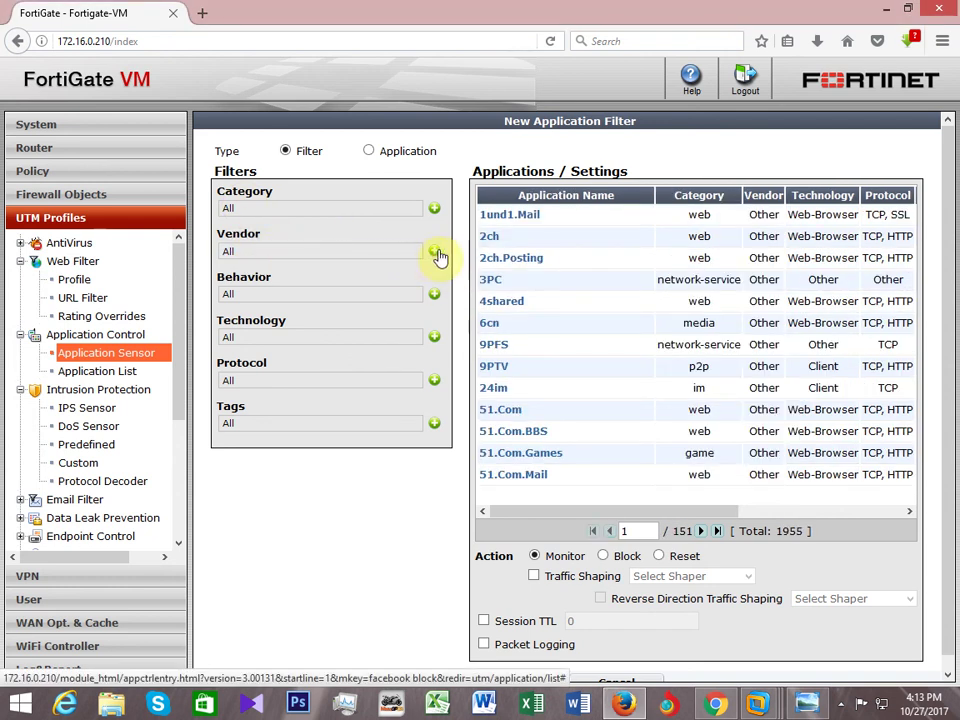
click(434, 252)
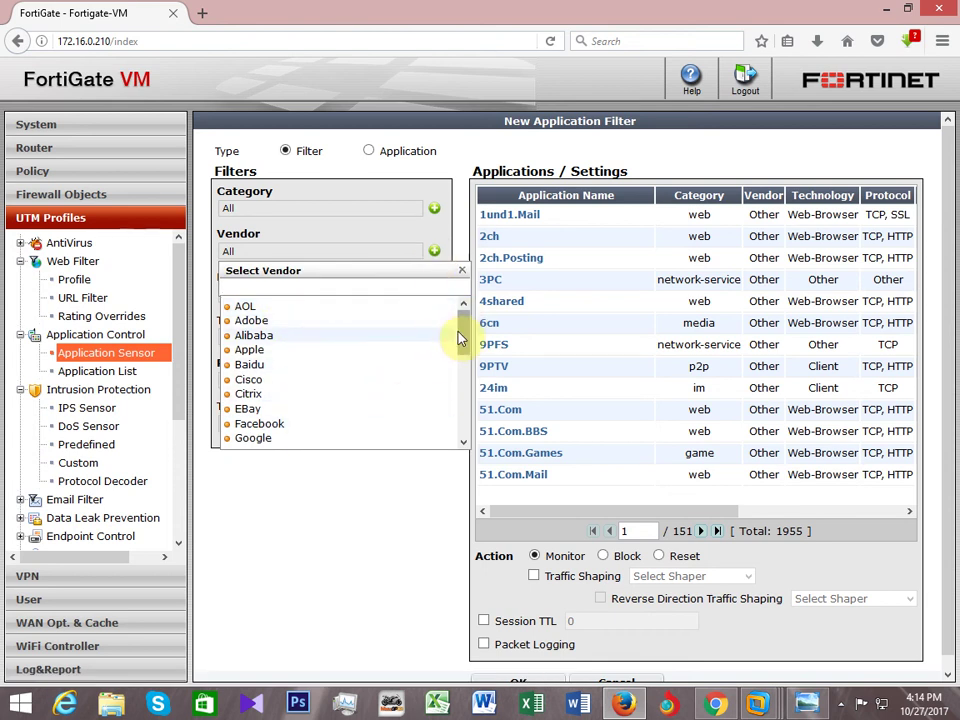
mouse_move(460, 332)
mouse_down()
mouse_move(465, 364)
mouse_move(462, 354)
mouse_up()
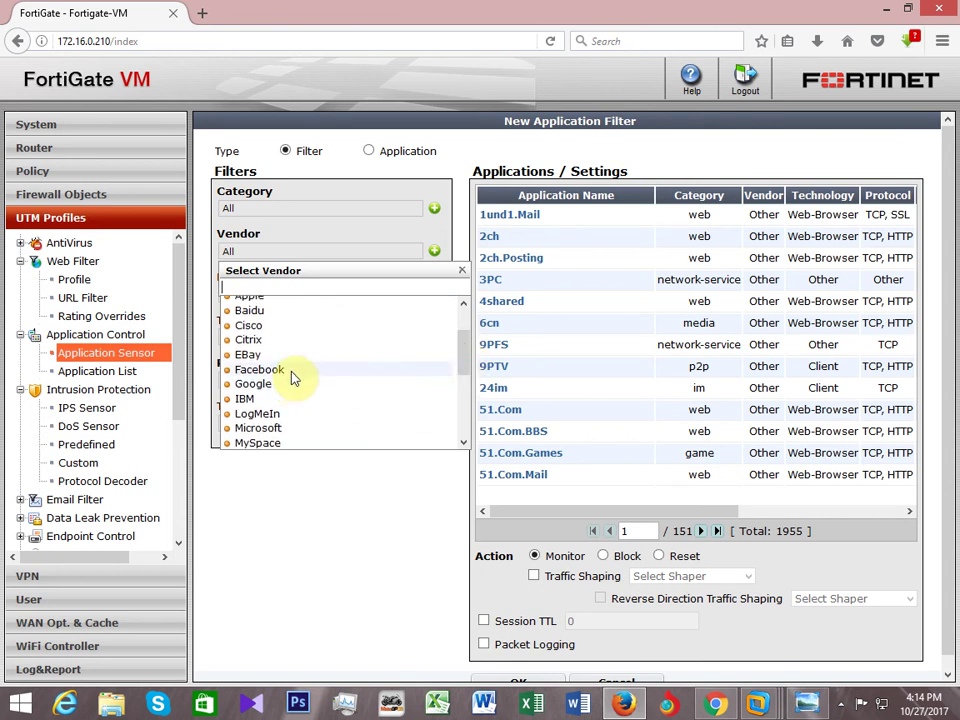
click(289, 372)
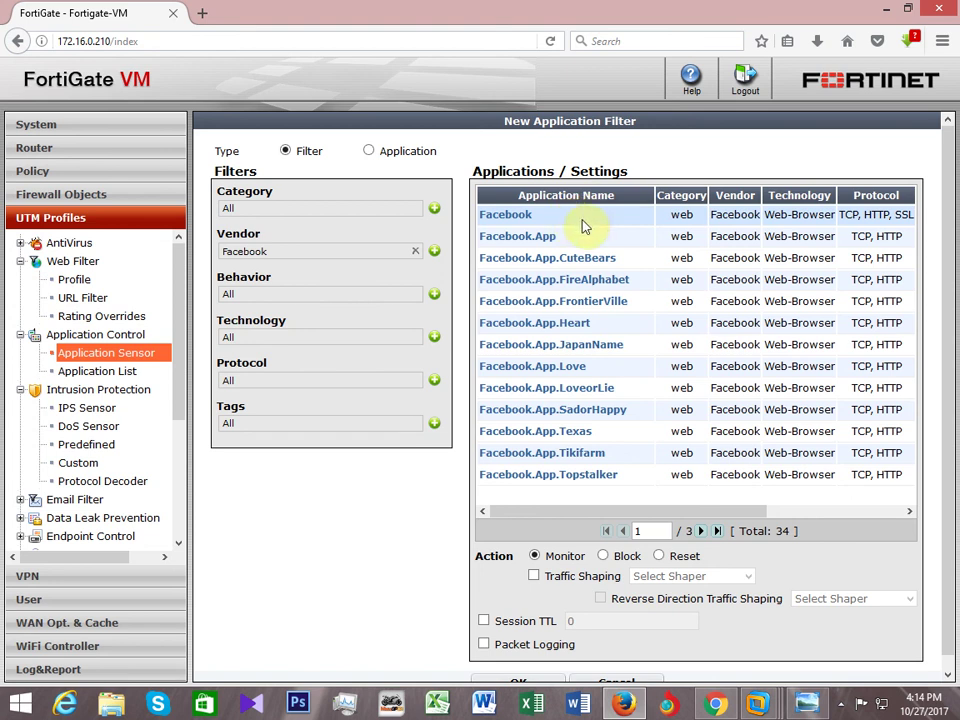
Examine the protocol and behavior details of the Facebook applications and go to the list's second page.
drag(747, 514, 871, 521)
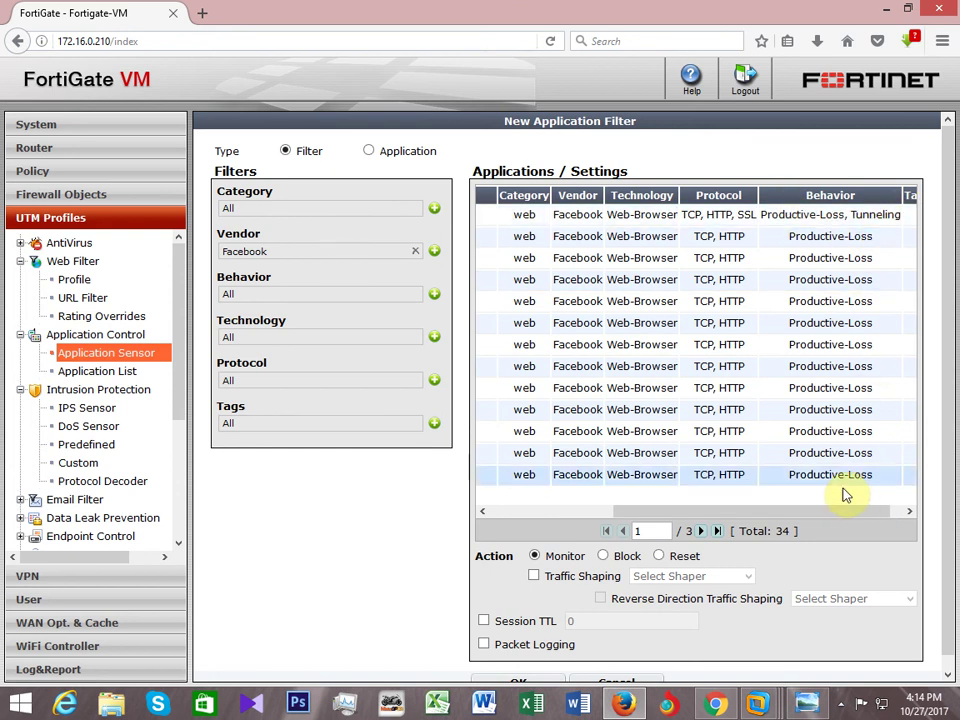
drag(842, 516, 720, 518)
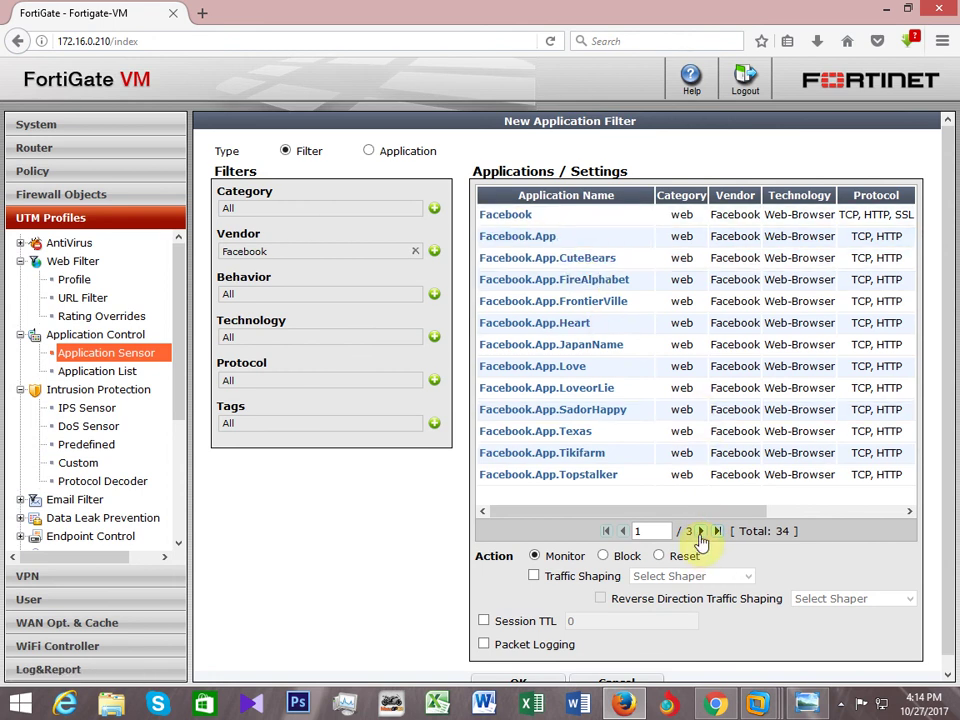
click(700, 533)
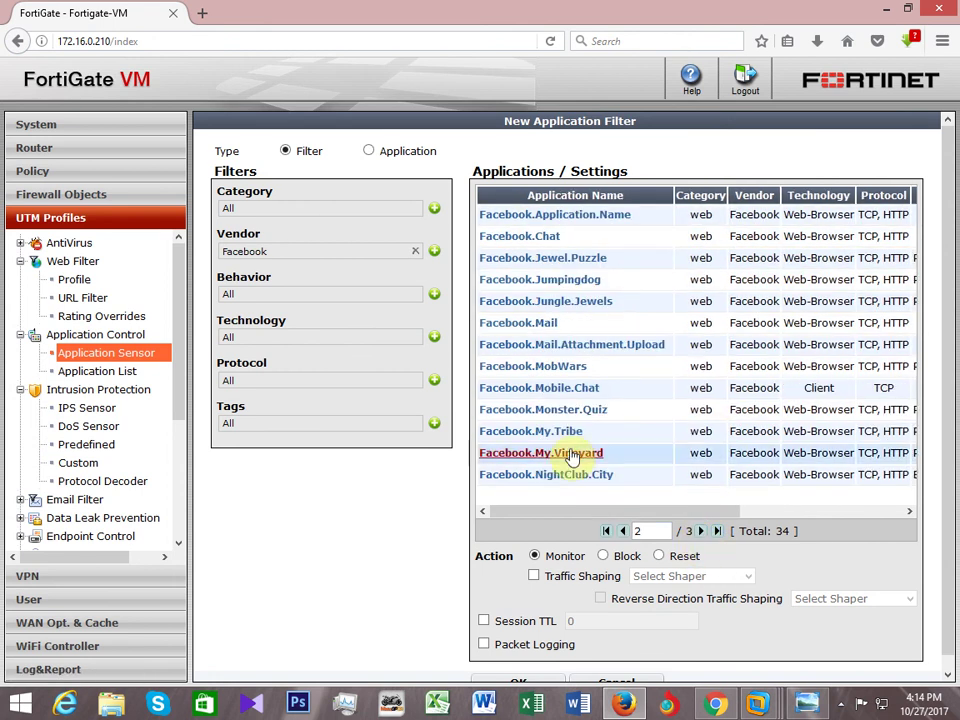
Open the FortiGuard encyclopedia page for Facebook.Chat, look through it and return to the FortiGate page.
click(550, 238)
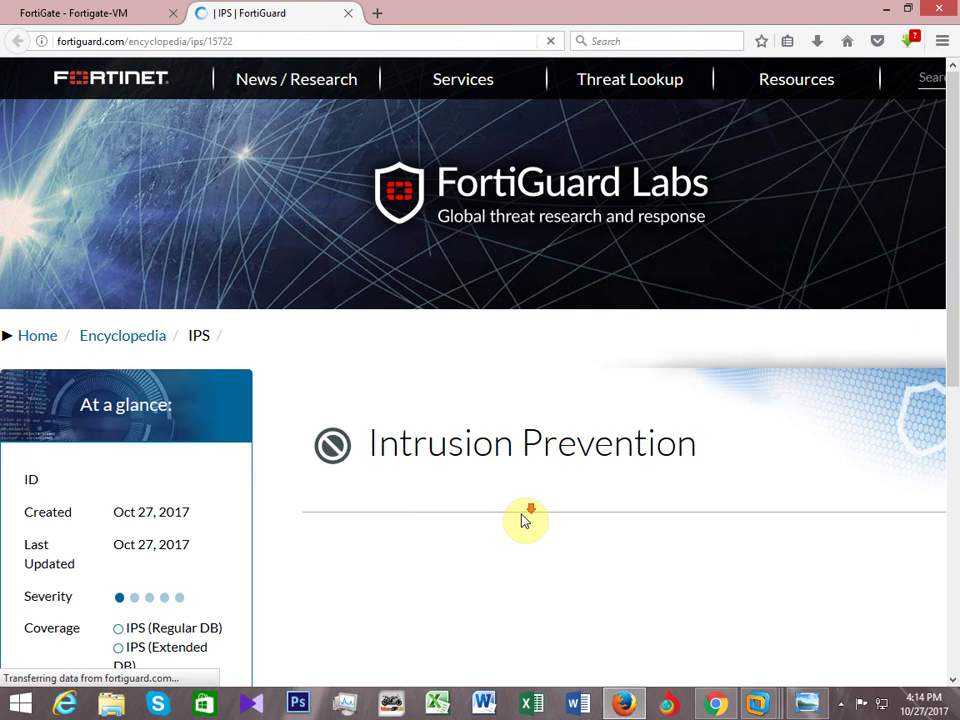
scroll(525, 520, down, 5)
scroll(525, 520, up, 4)
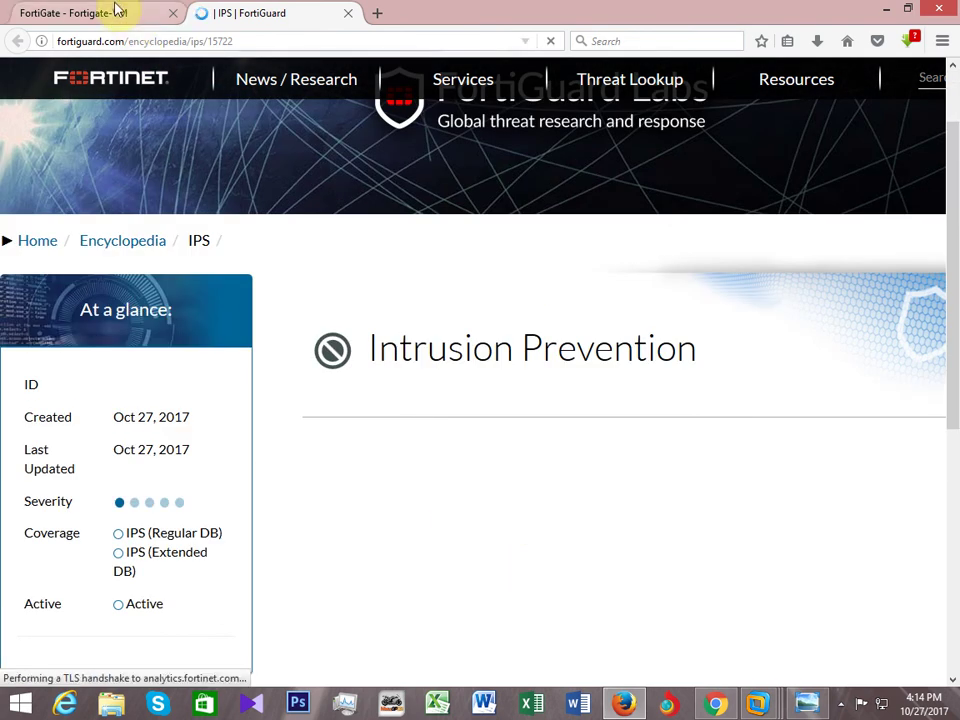
click(118, 10)
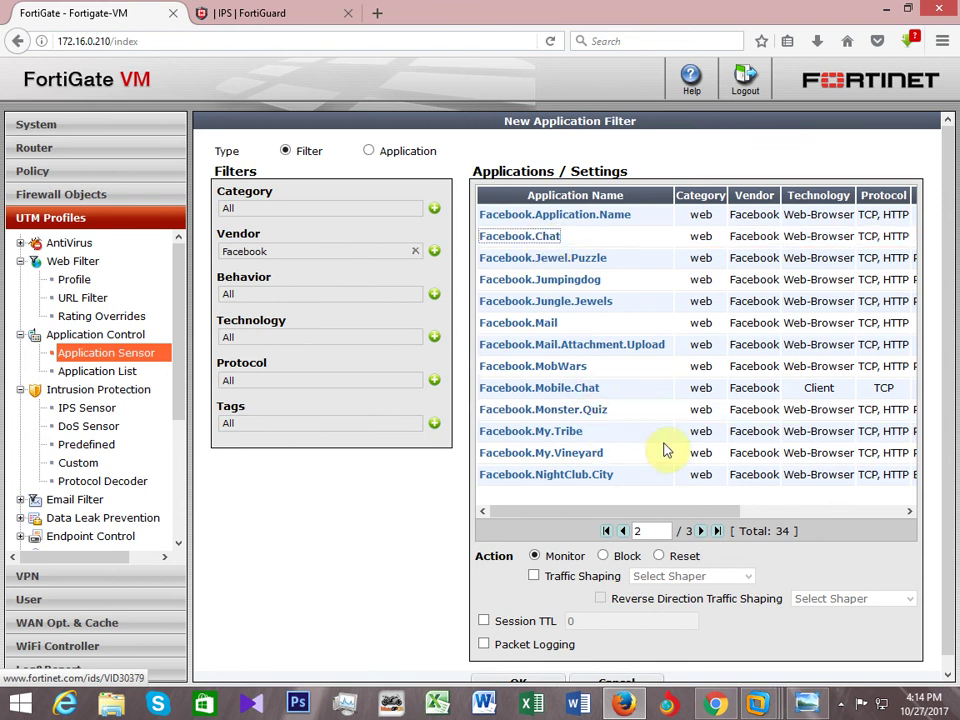
Look through the behavior filter choices without selecting one.
click(434, 296)
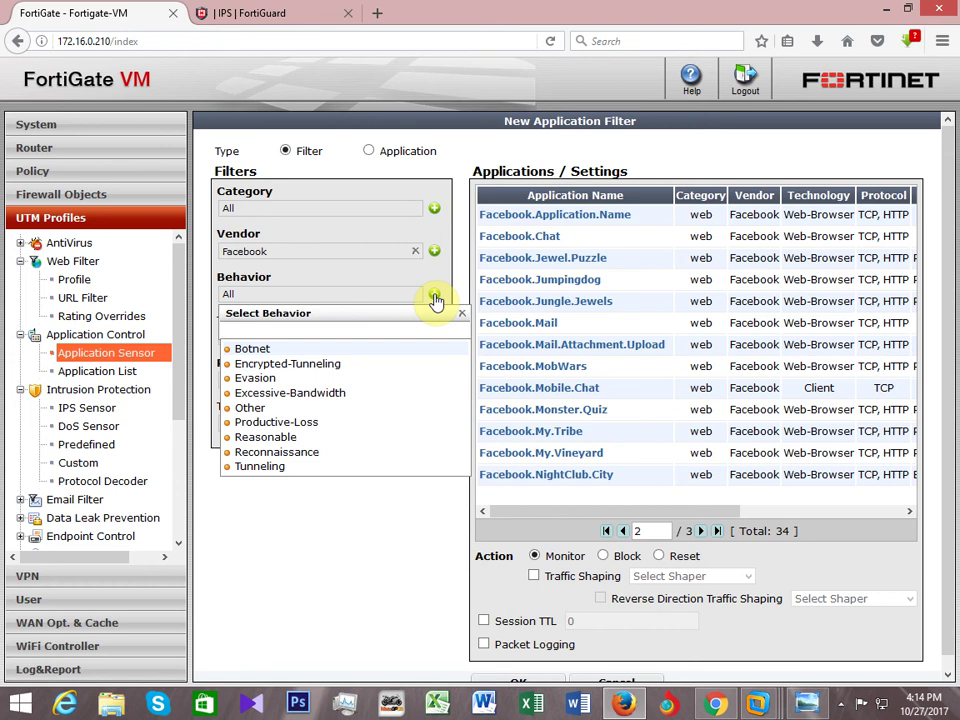
scroll(390, 377, down, 1)
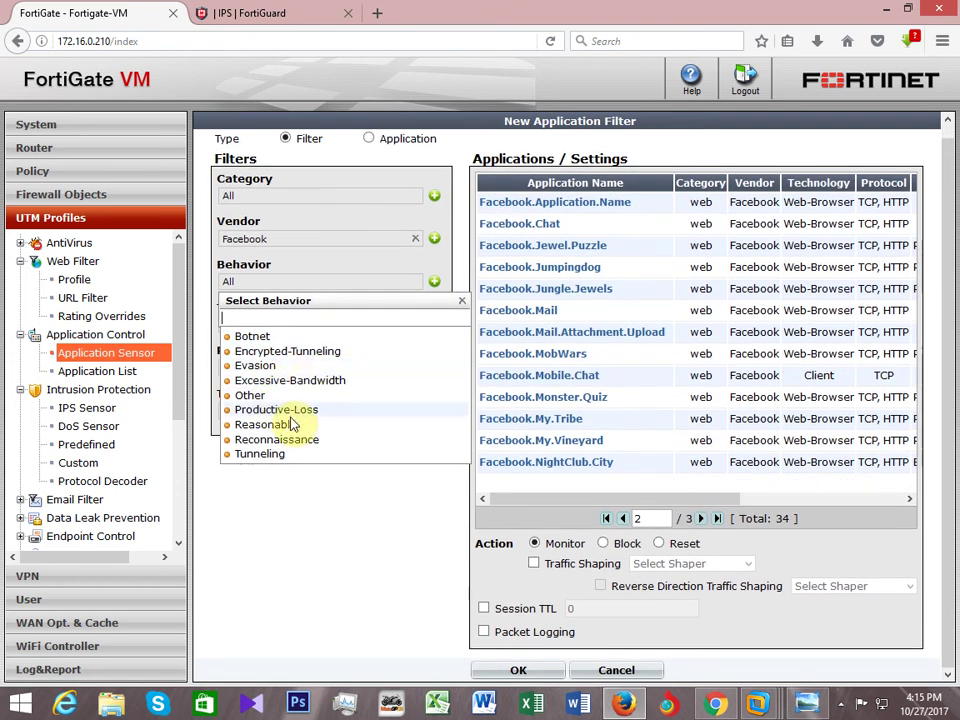
click(434, 280)
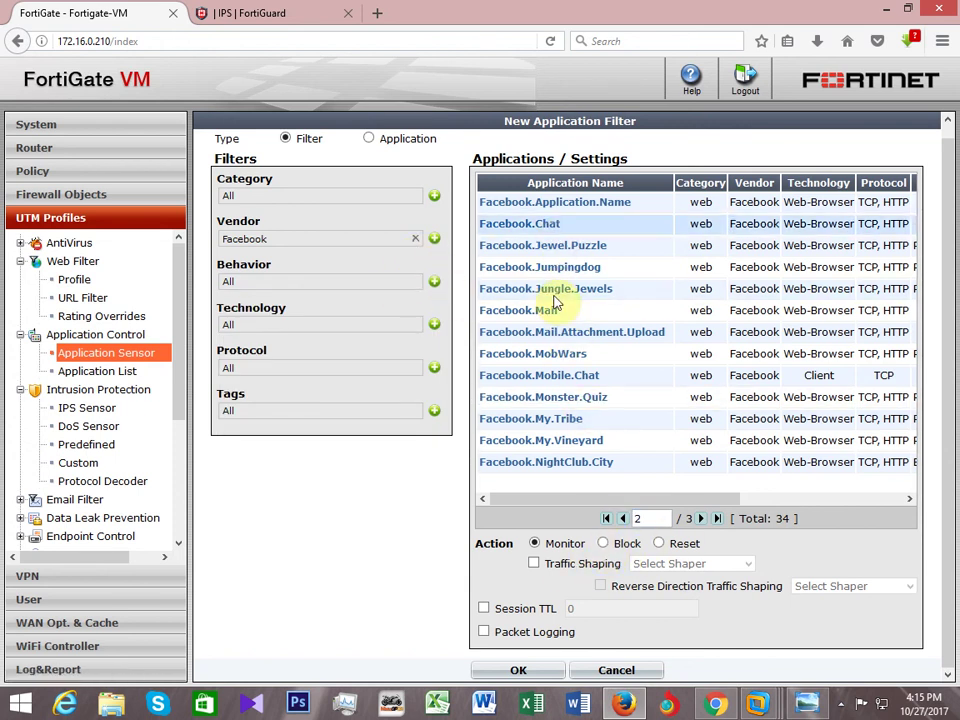
Set the Facebook filter's action to Block, check the last page of its applications and save the filter.
click(603, 544)
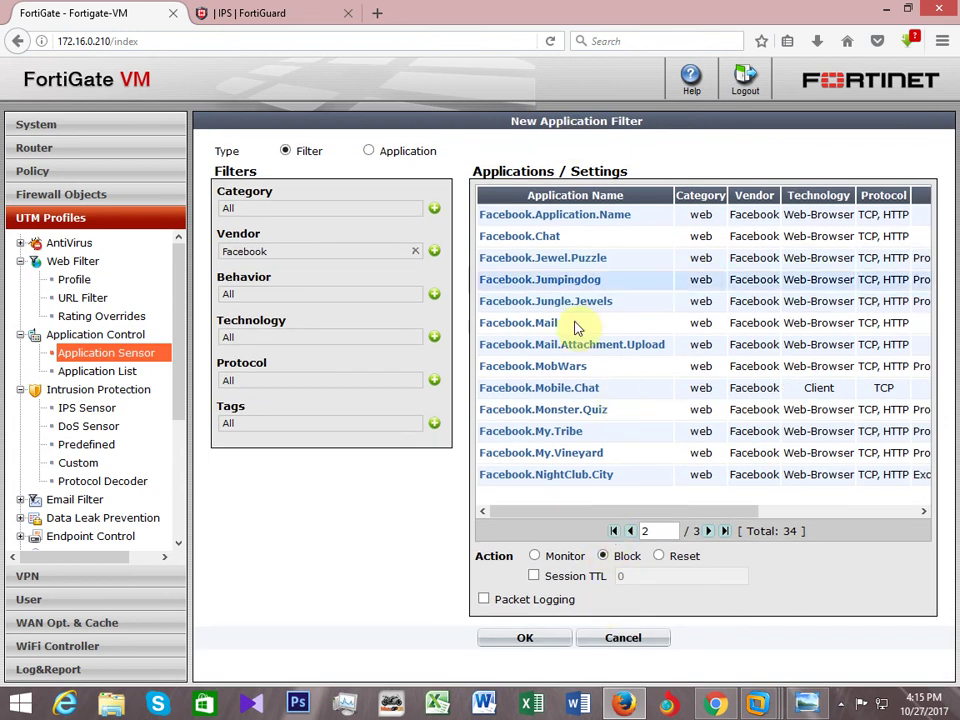
click(709, 531)
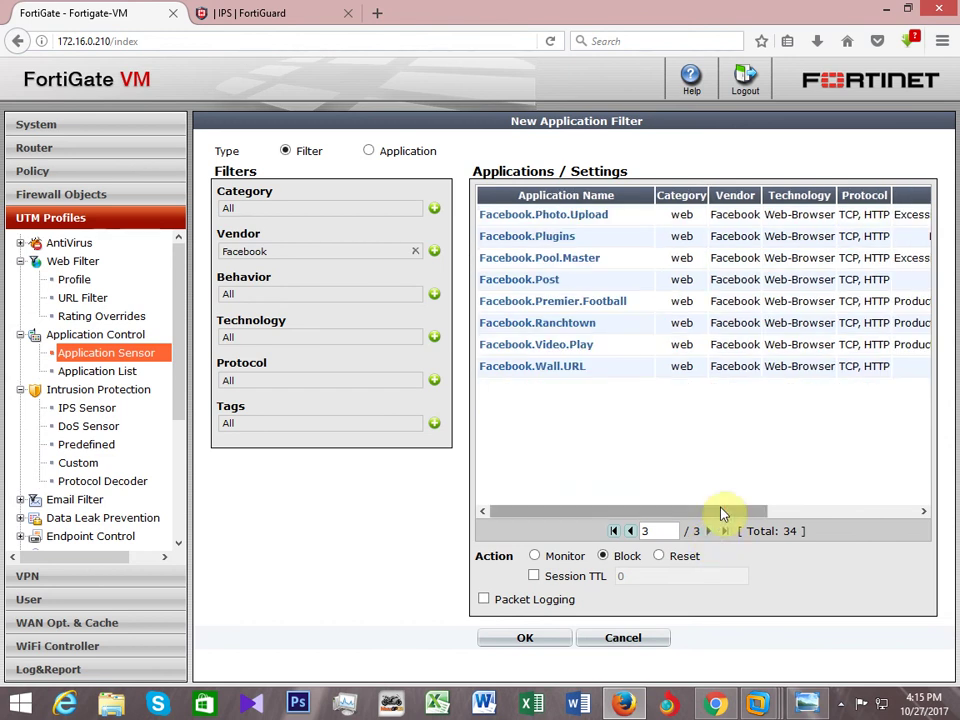
click(528, 638)
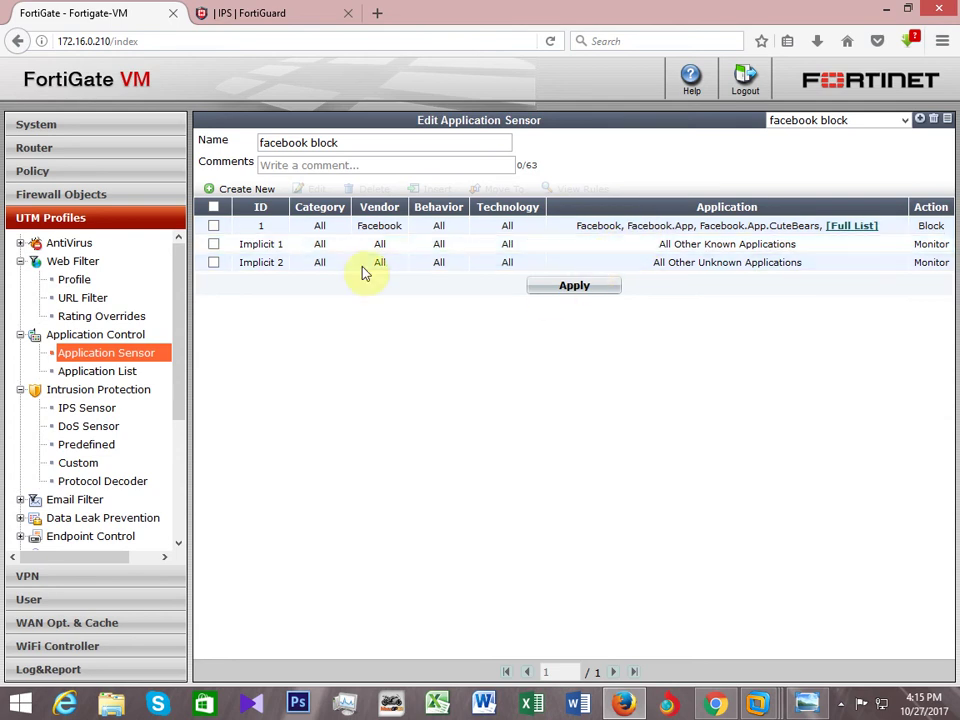
Start another application filter in the facebook block sensor, try Other as its vendor and clear that vendor again.
click(256, 190)
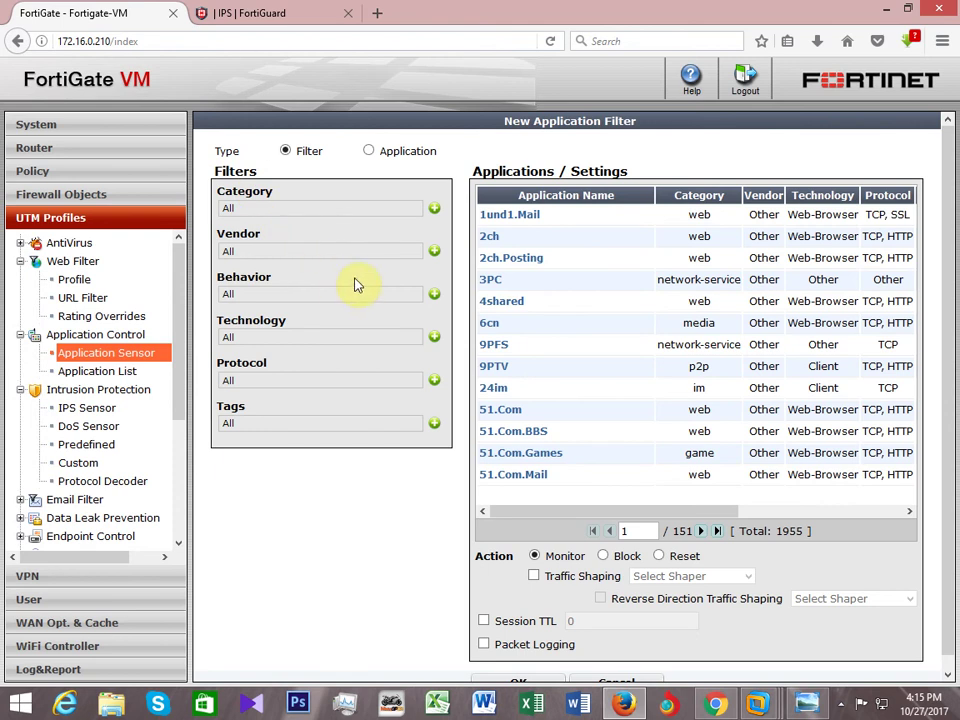
click(436, 251)
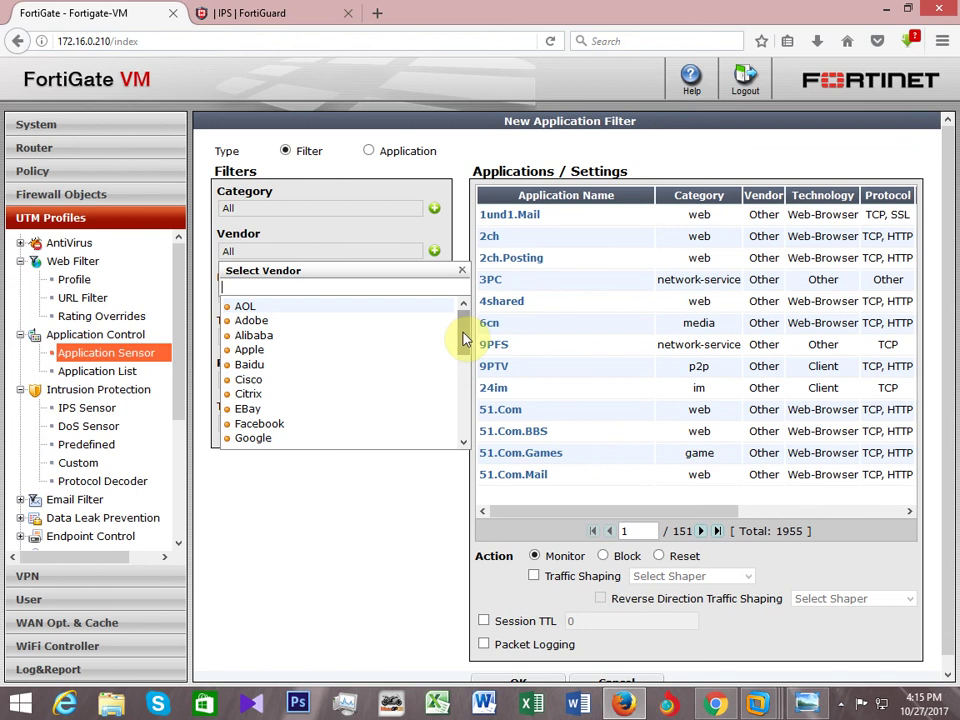
drag(463, 340, 465, 386)
click(249, 368)
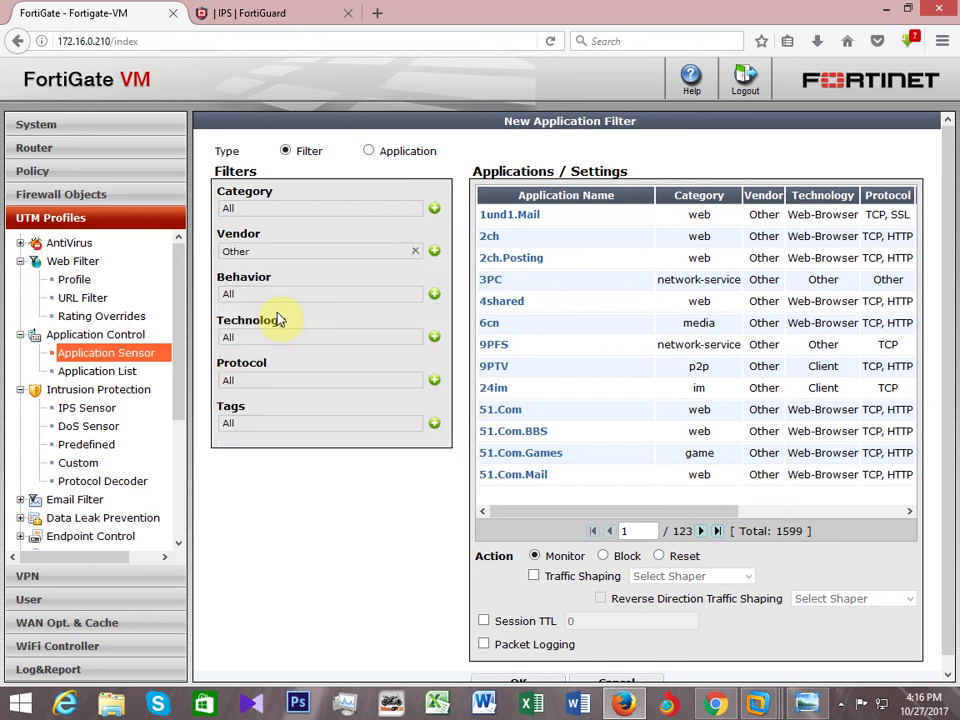
click(397, 299)
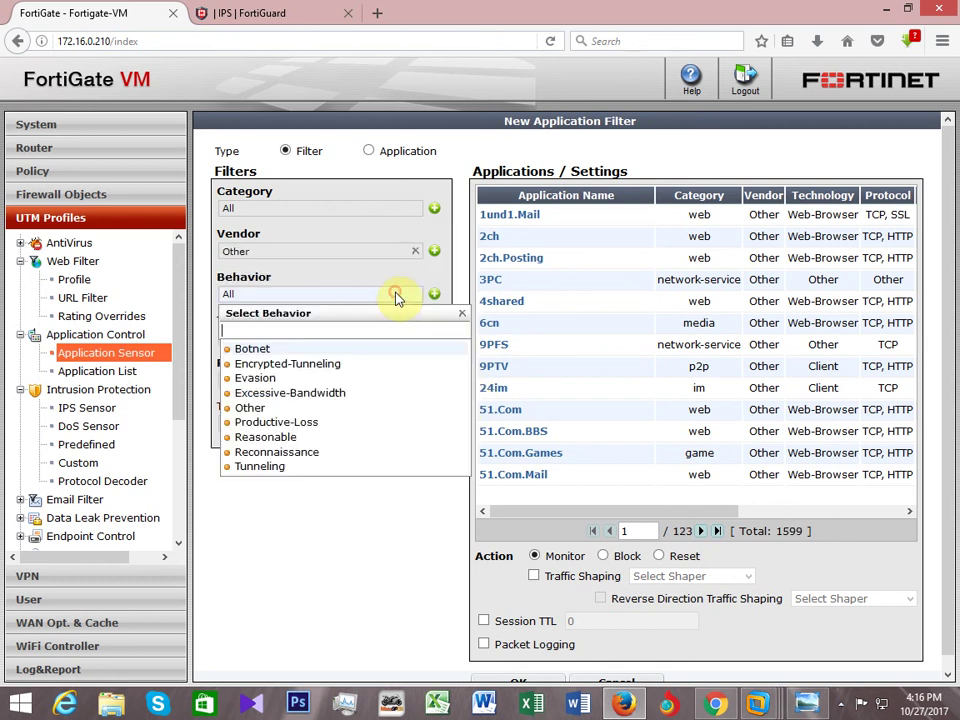
scroll(386, 368, down, 1)
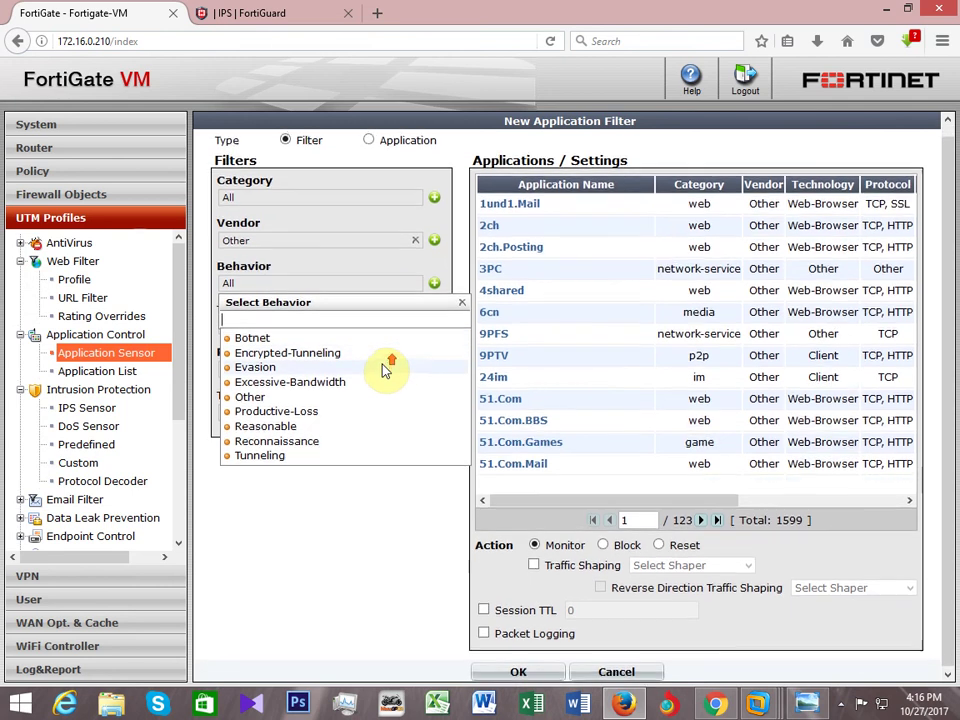
scroll(395, 330, up, 1)
click(417, 252)
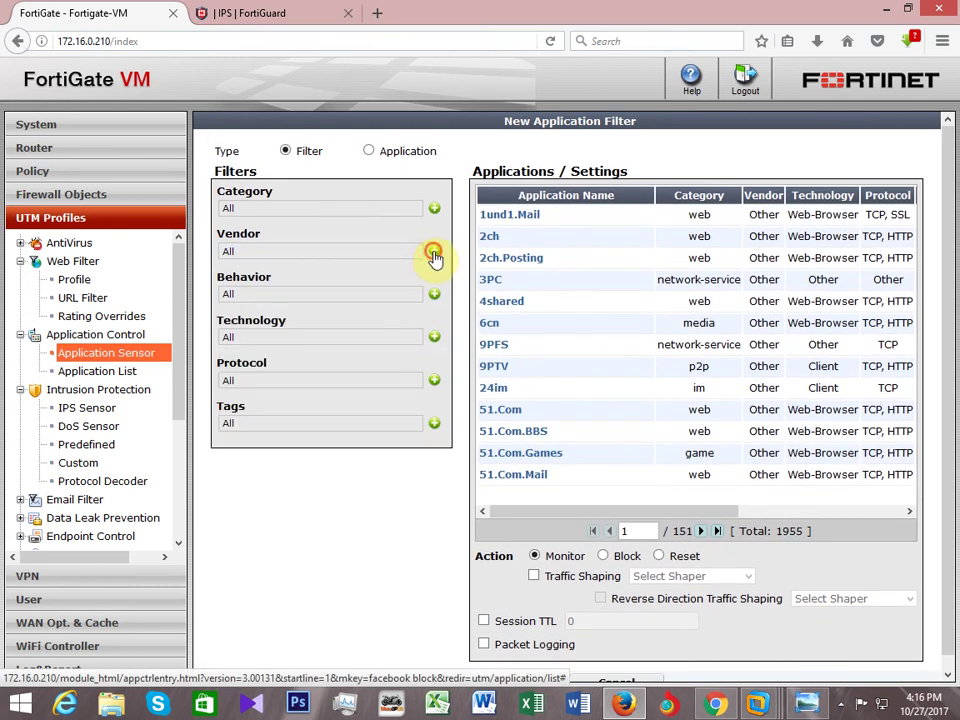
Filter the applications by the vendor Google, examine the first two pages of the list and clear the vendor.
click(434, 253)
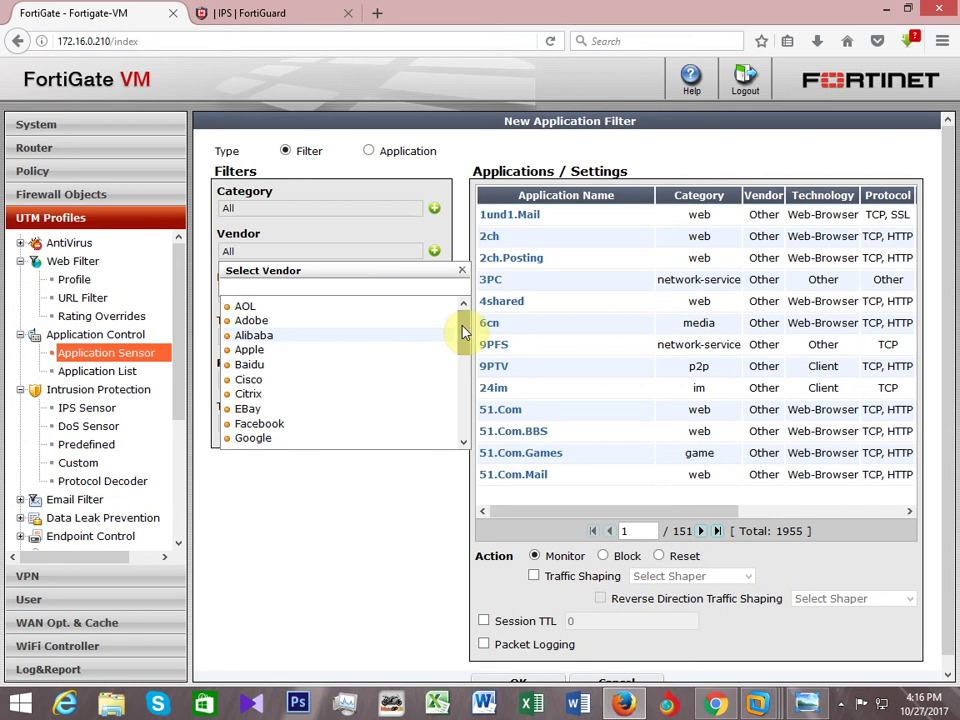
drag(463, 333, 467, 349)
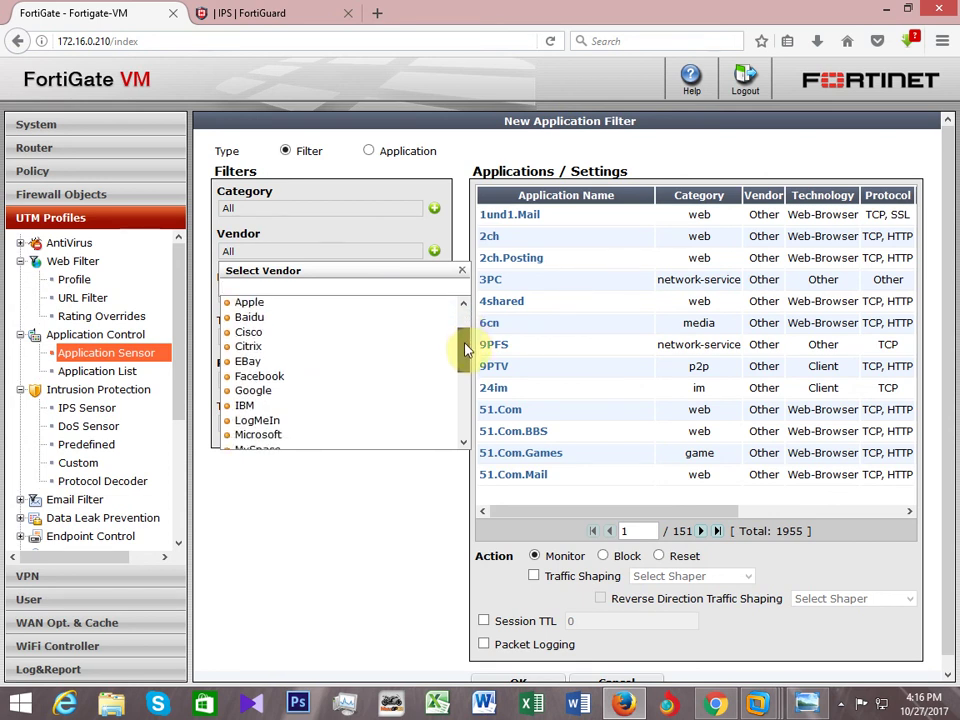
click(285, 389)
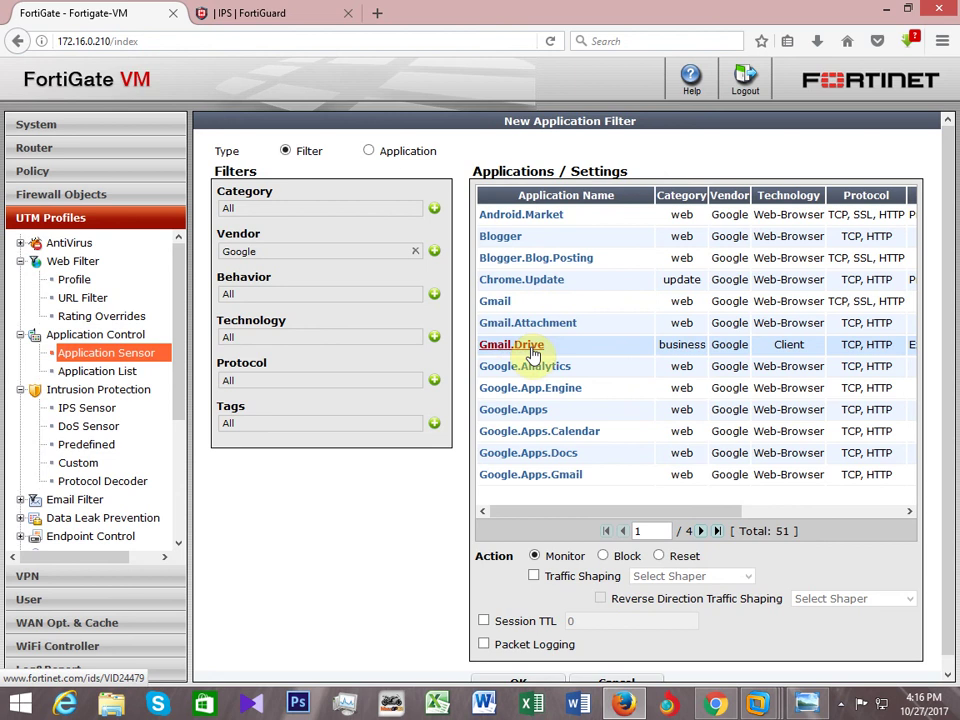
click(702, 531)
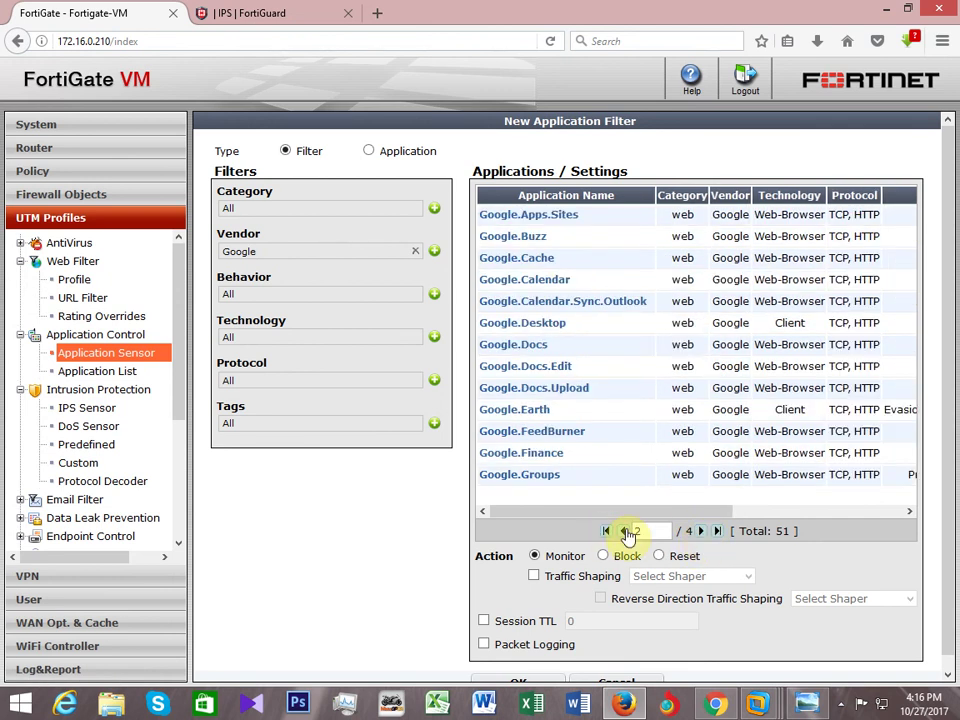
click(624, 531)
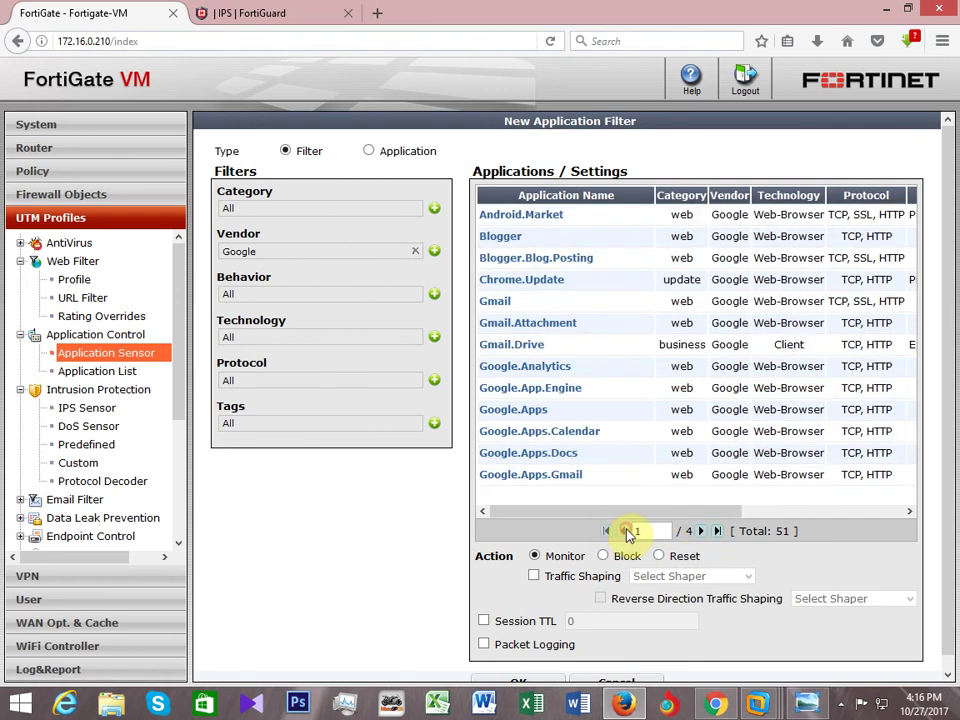
right_click(519, 353)
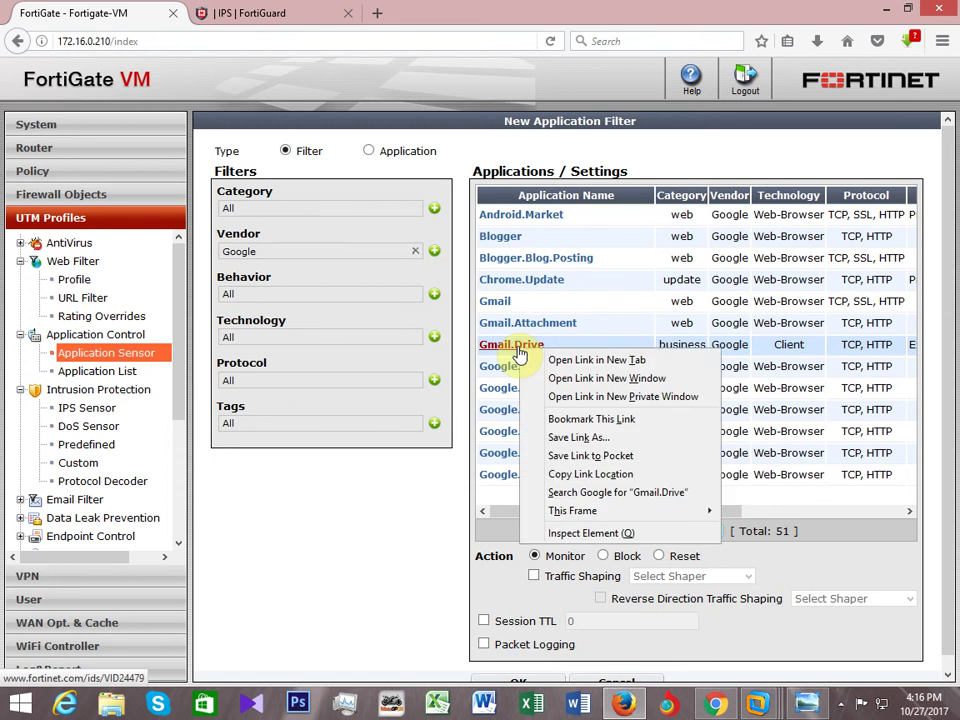
click(497, 527)
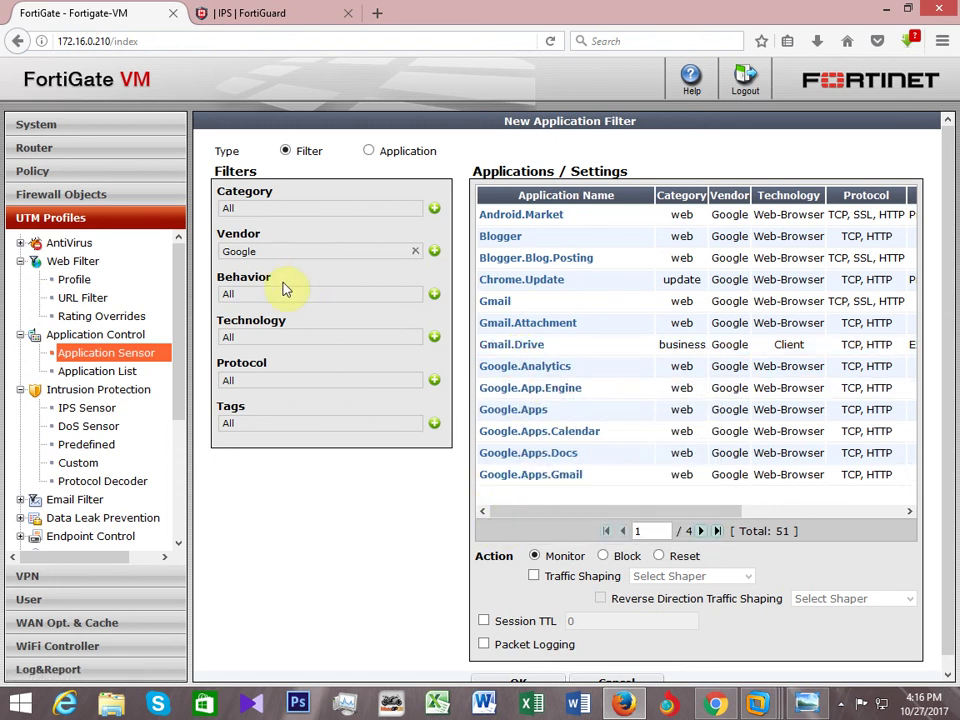
click(416, 251)
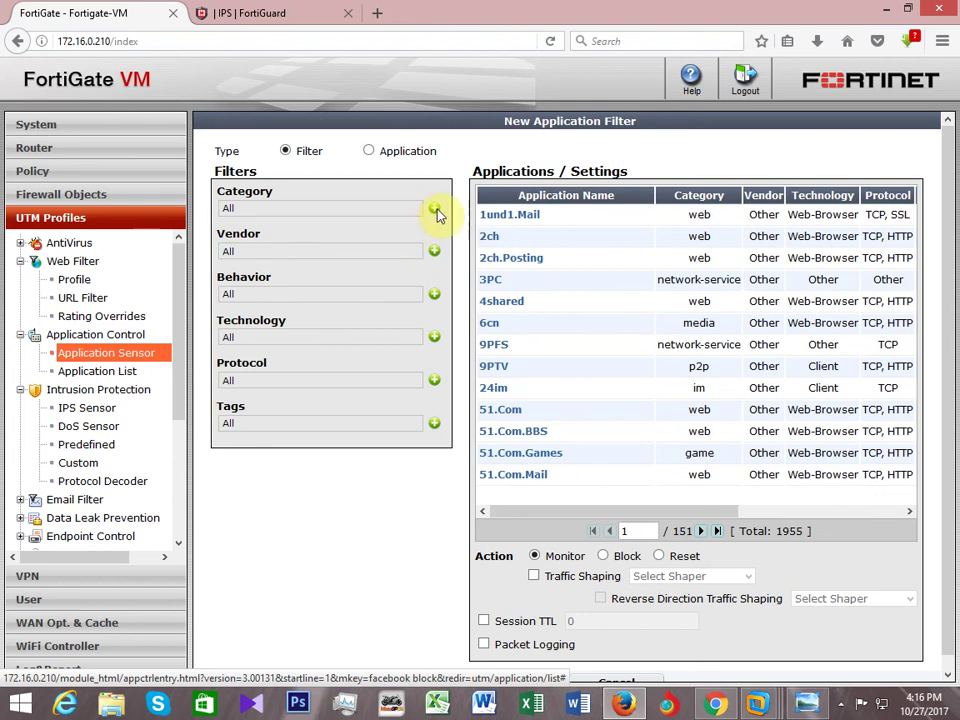
Limit the new application filter to the media category and the video subcategory.
click(435, 210)
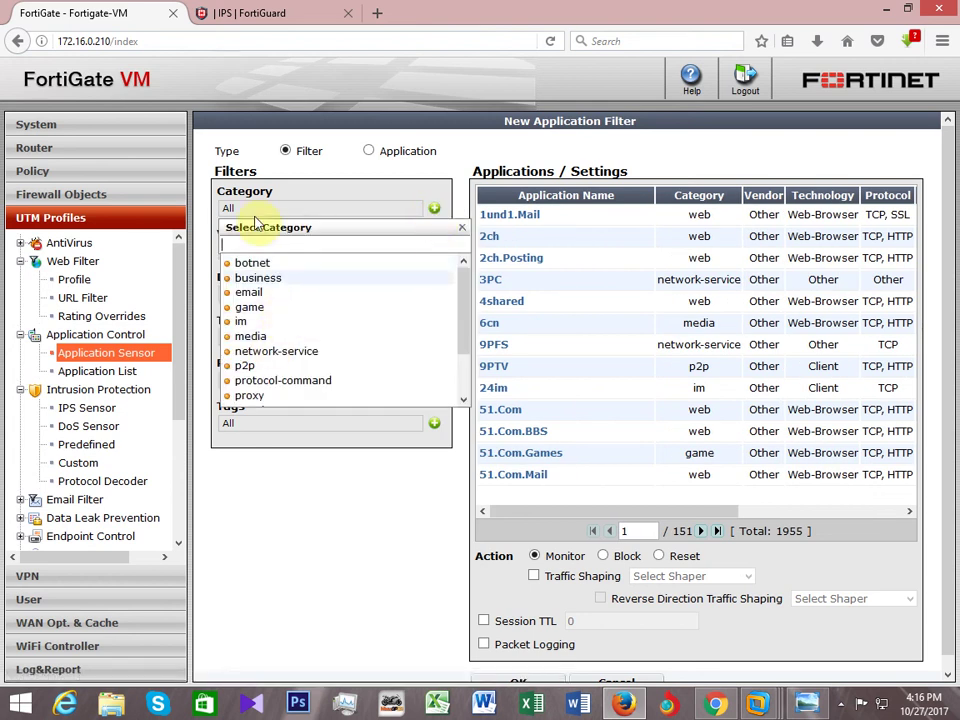
click(262, 336)
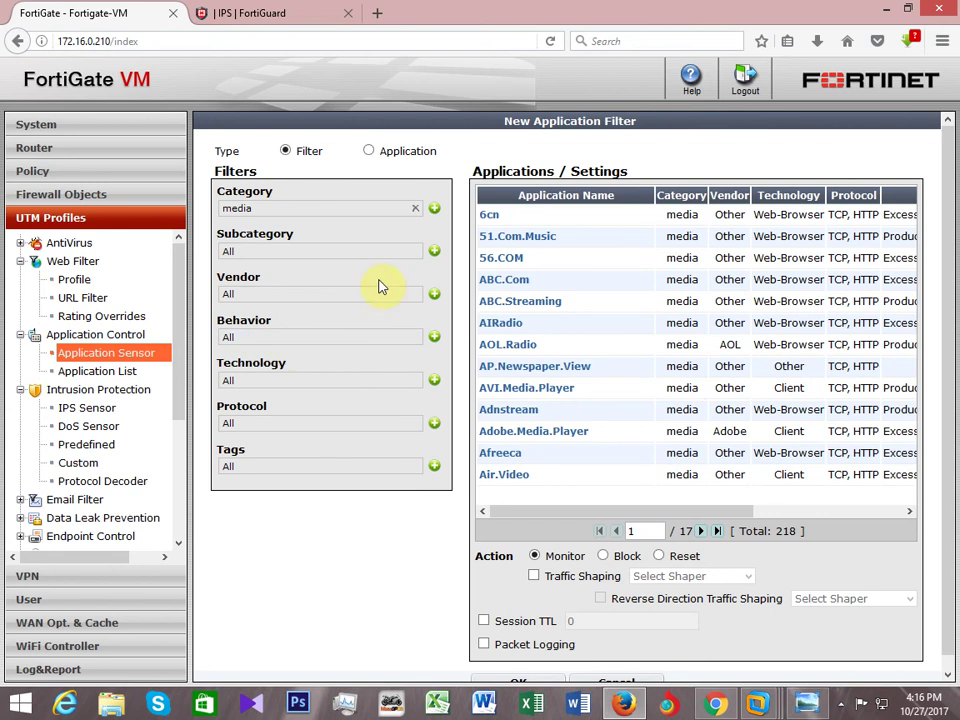
click(436, 252)
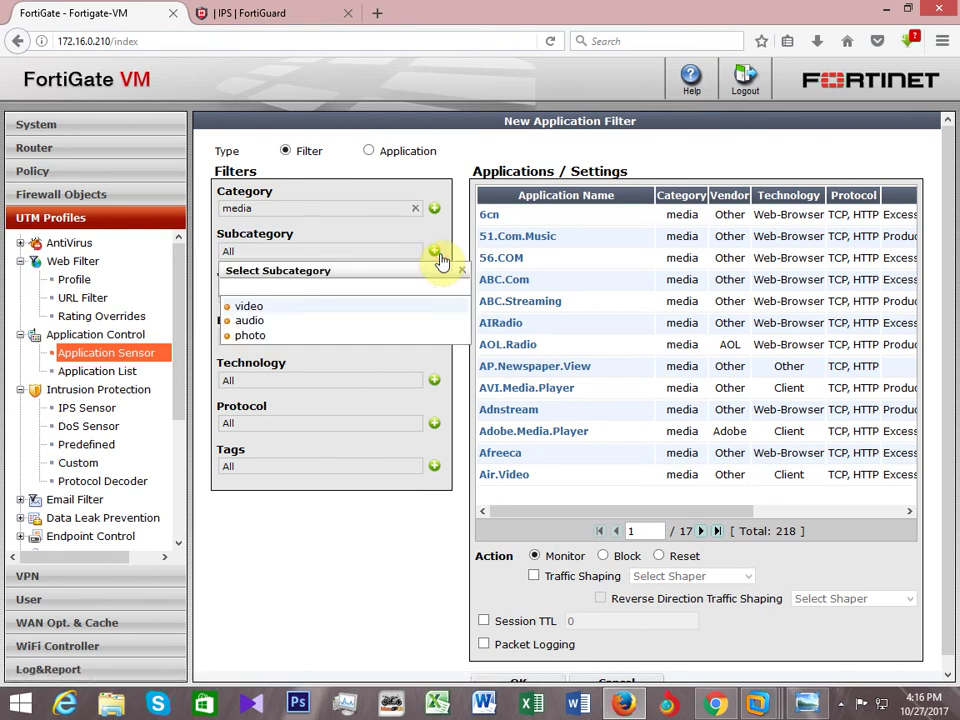
click(257, 307)
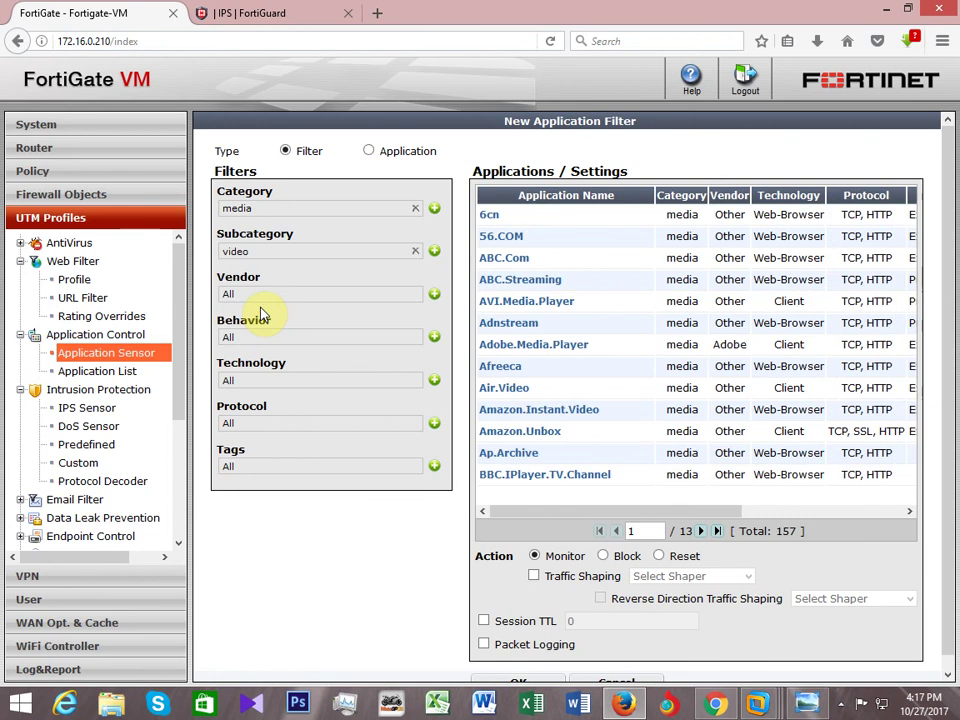
Look through the vendor, behavior and technology choices for the media video filter without selecting any.
click(434, 295)
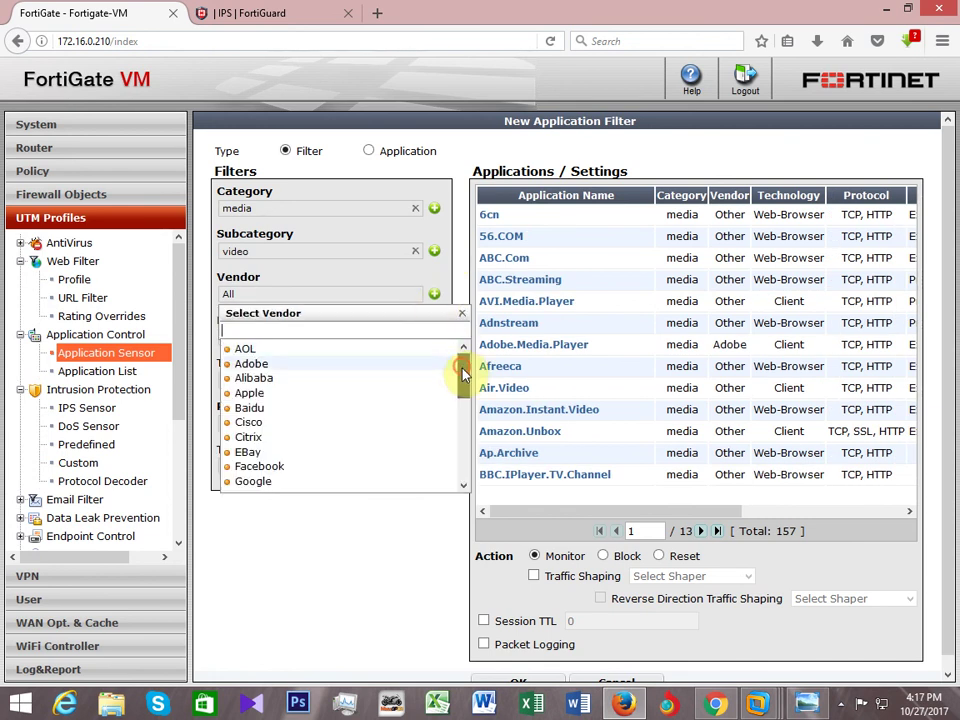
drag(461, 375, 456, 289)
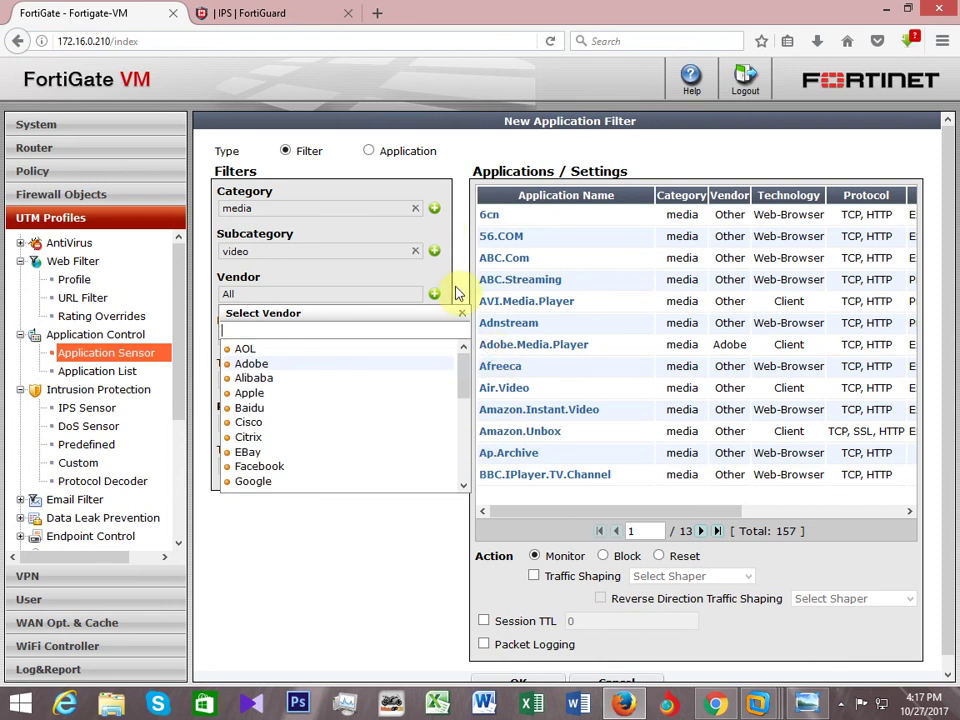
click(436, 292)
click(435, 338)
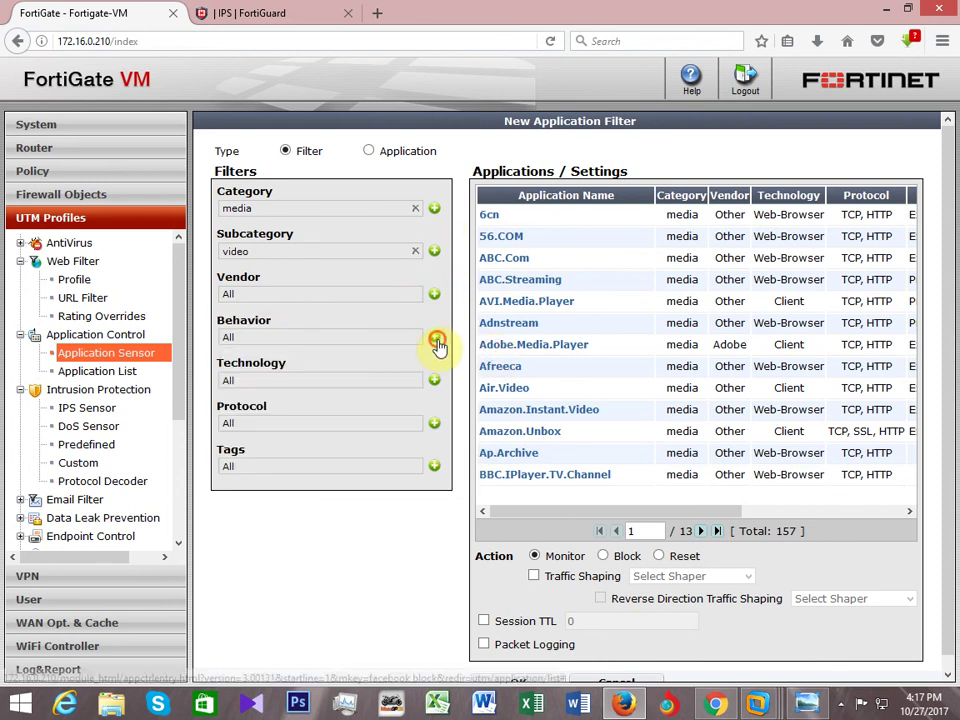
click(436, 340)
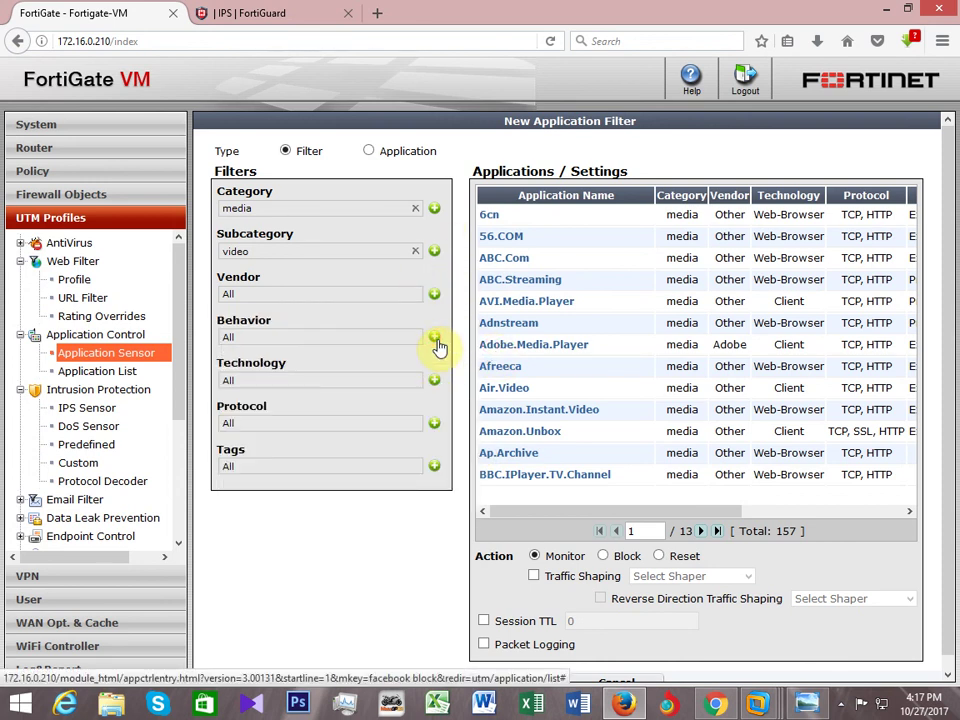
click(434, 383)
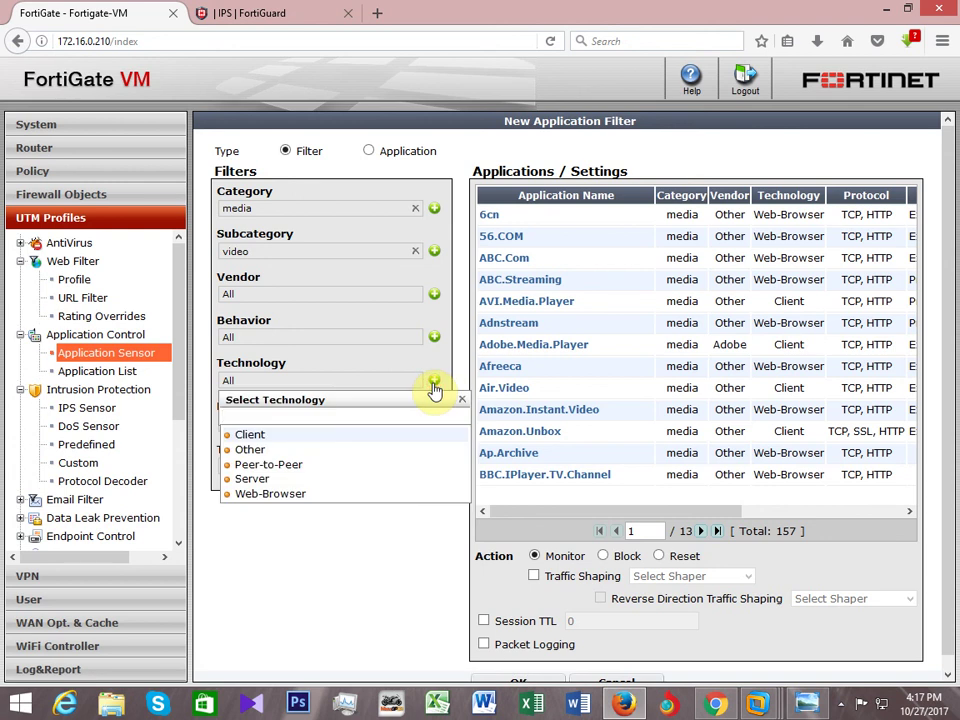
click(436, 338)
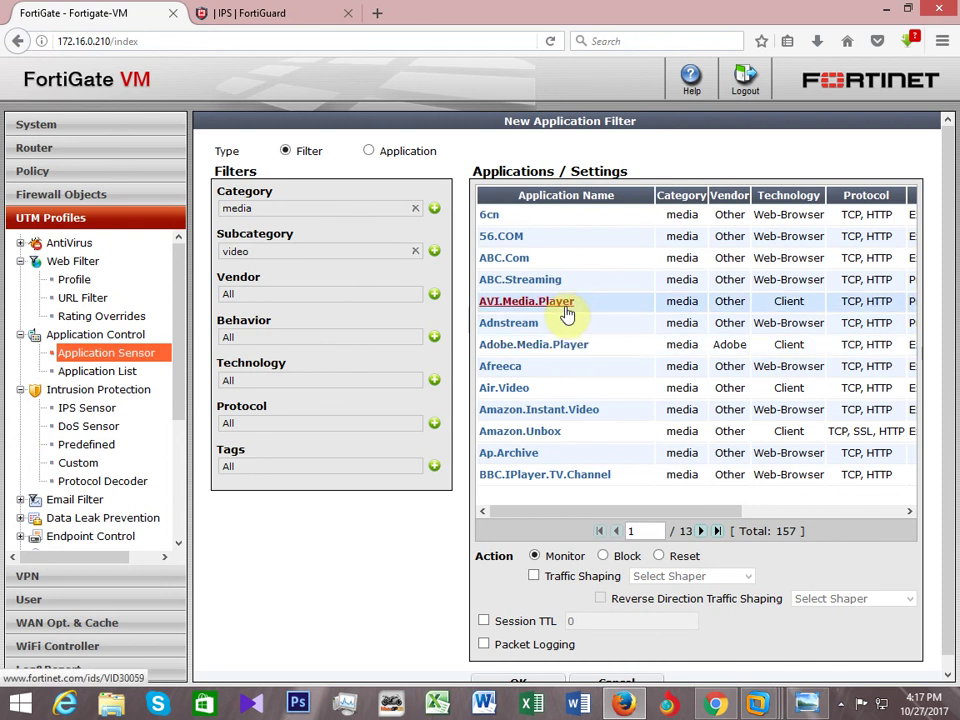
Examine the media video applications page by page up to the last page and go back to page 12.
click(702, 533)
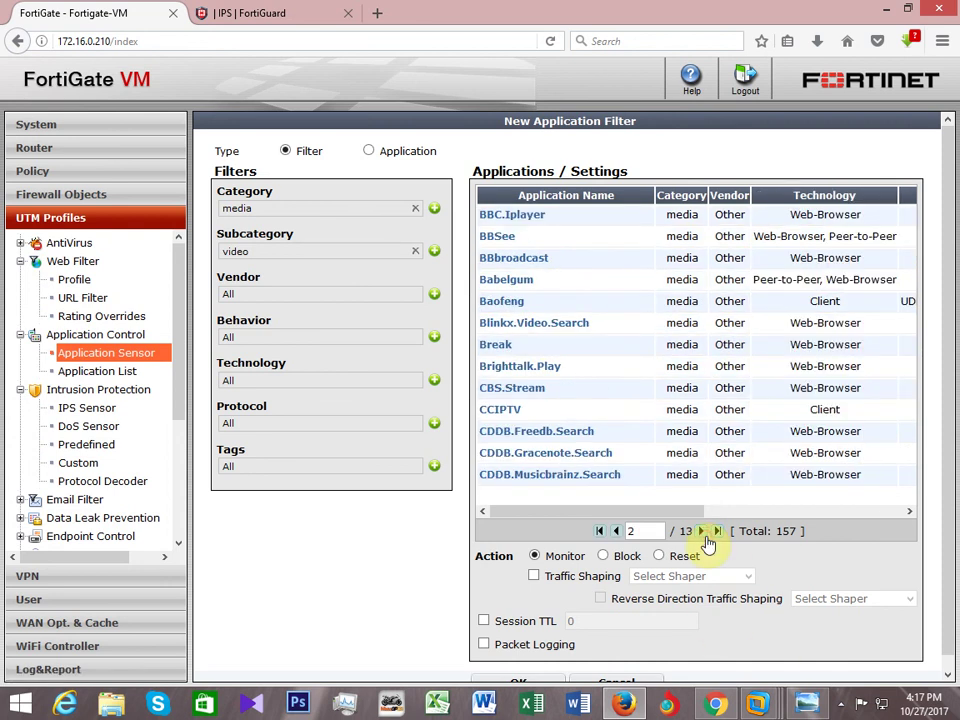
click(701, 532)
click(701, 532)
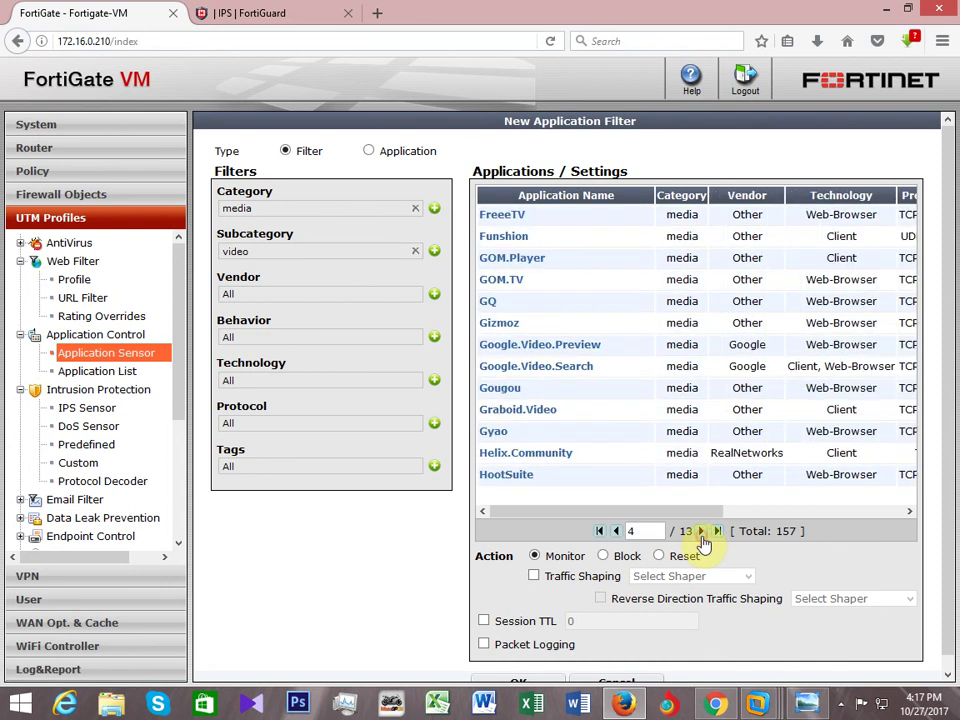
click(701, 532)
click(701, 532)
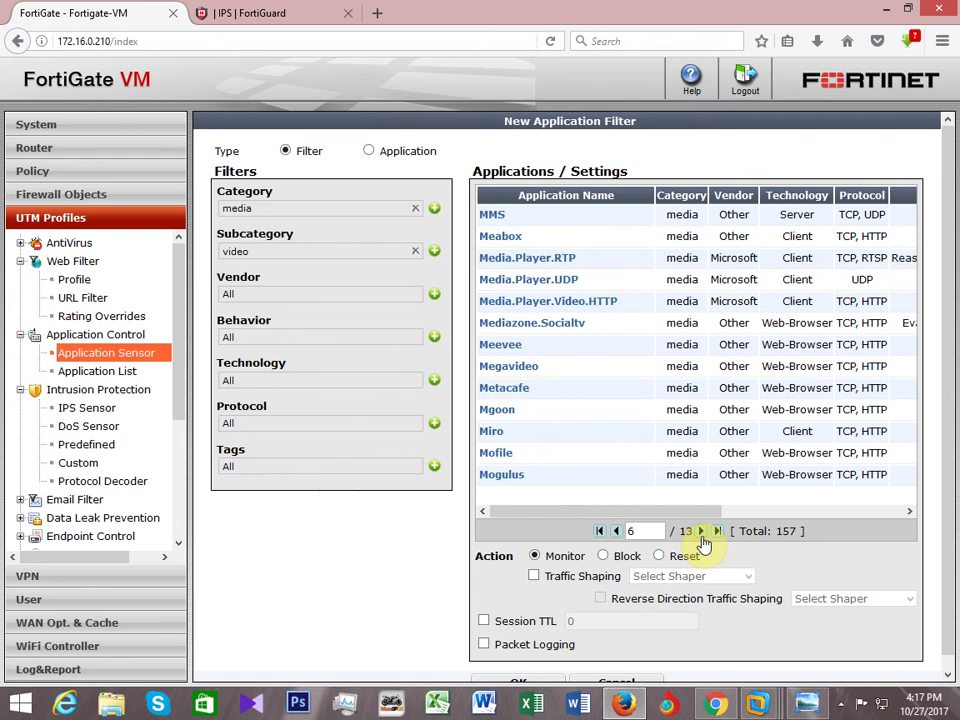
click(701, 532)
click(701, 532)
click(701, 532)
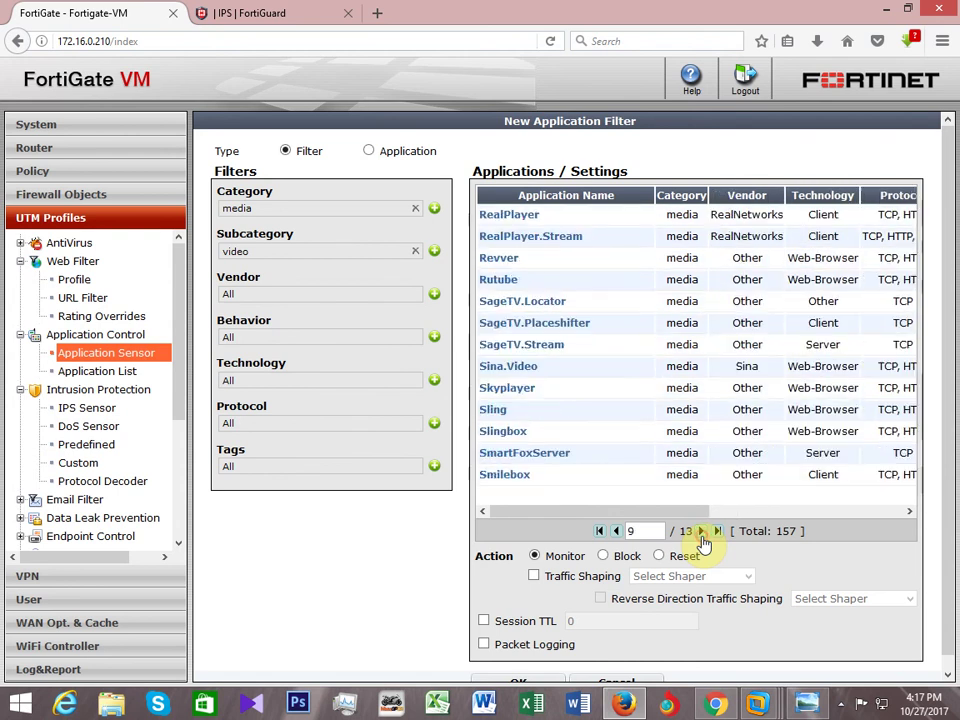
click(701, 532)
click(701, 532)
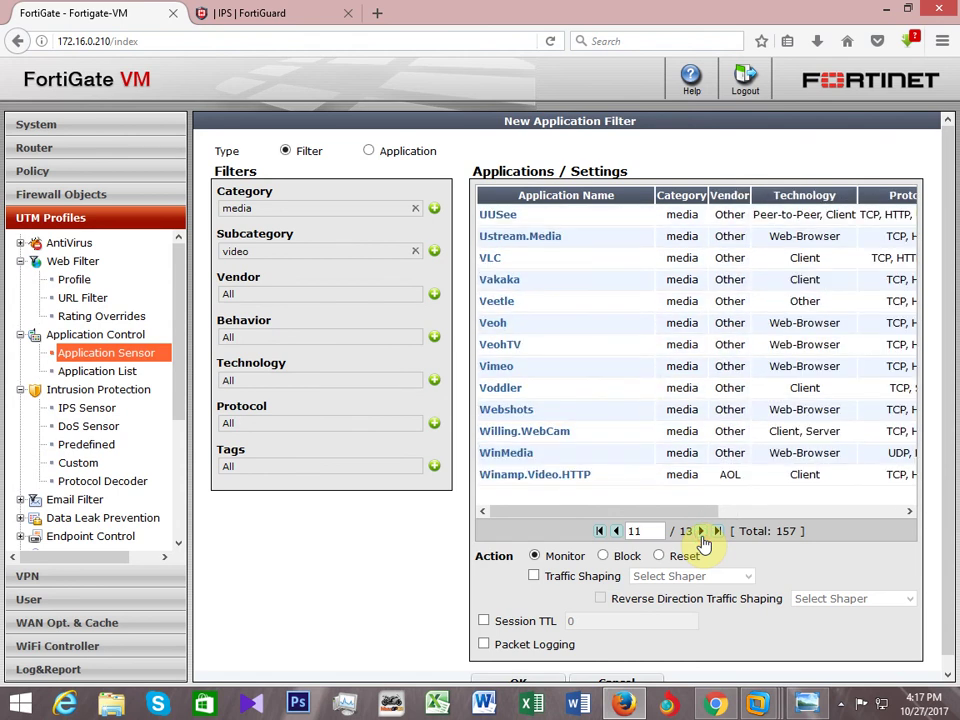
click(701, 532)
click(701, 531)
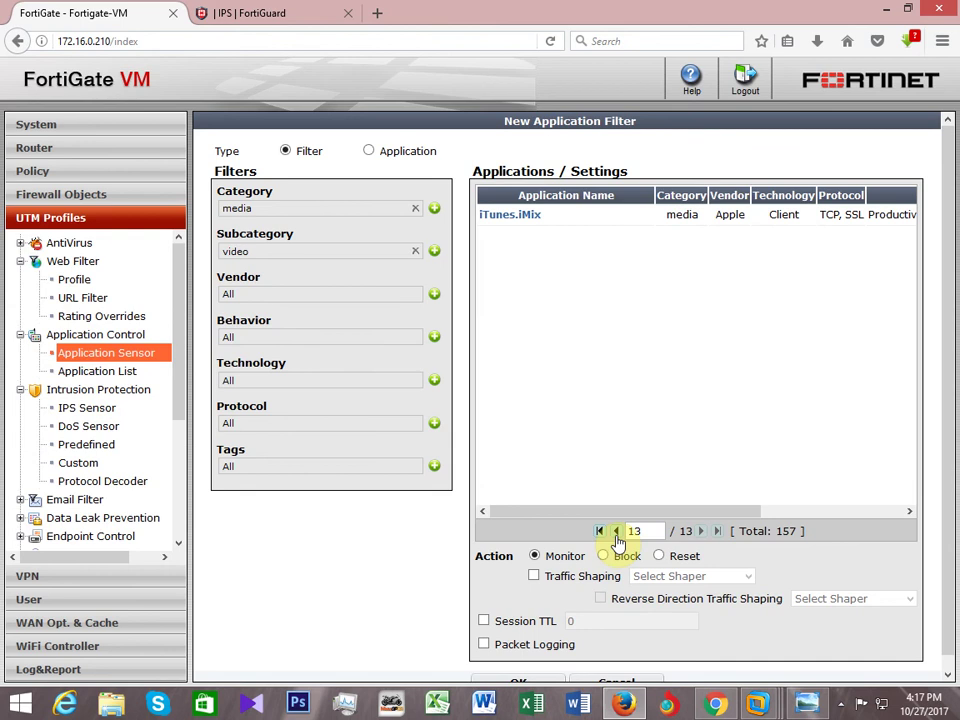
click(616, 531)
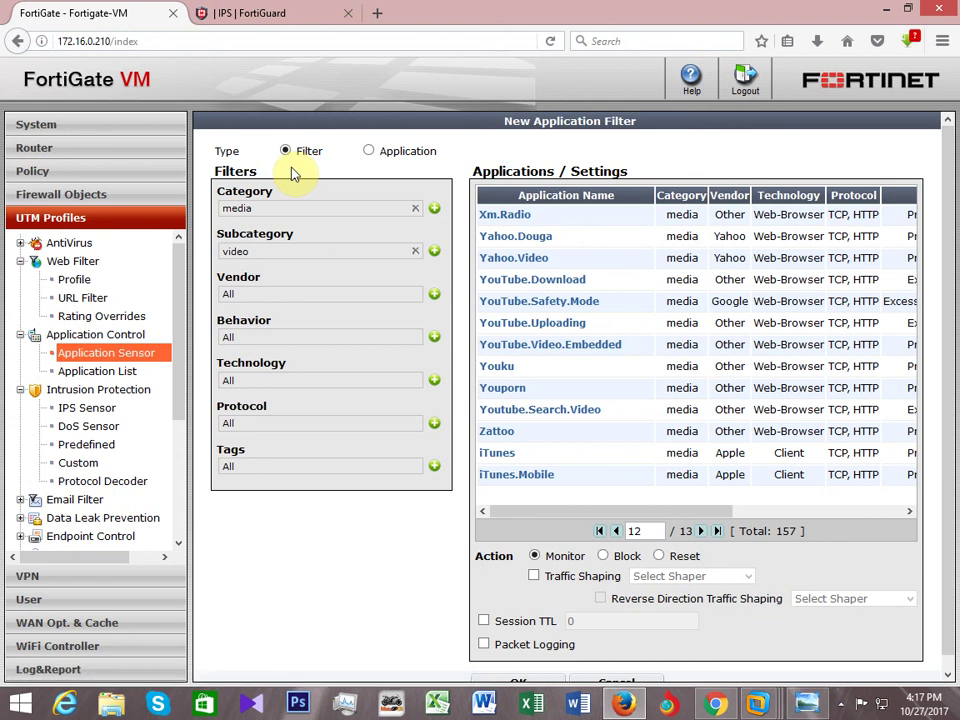
Switch the entry's type to Application, search for "you", select YouTube.Download, and save it with the Block action.
click(369, 151)
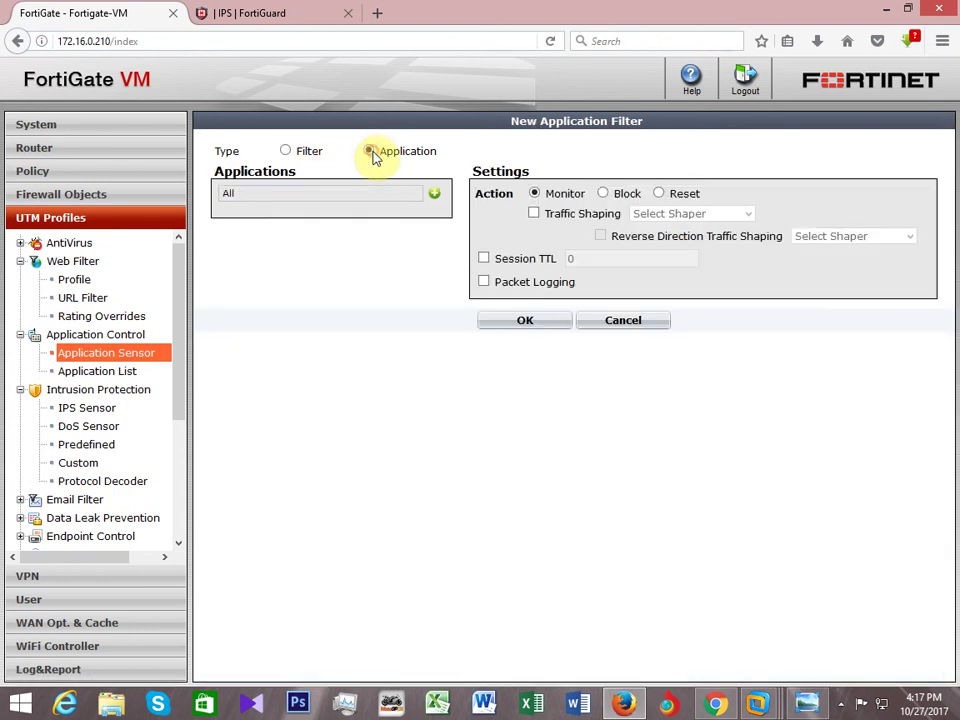
click(438, 196)
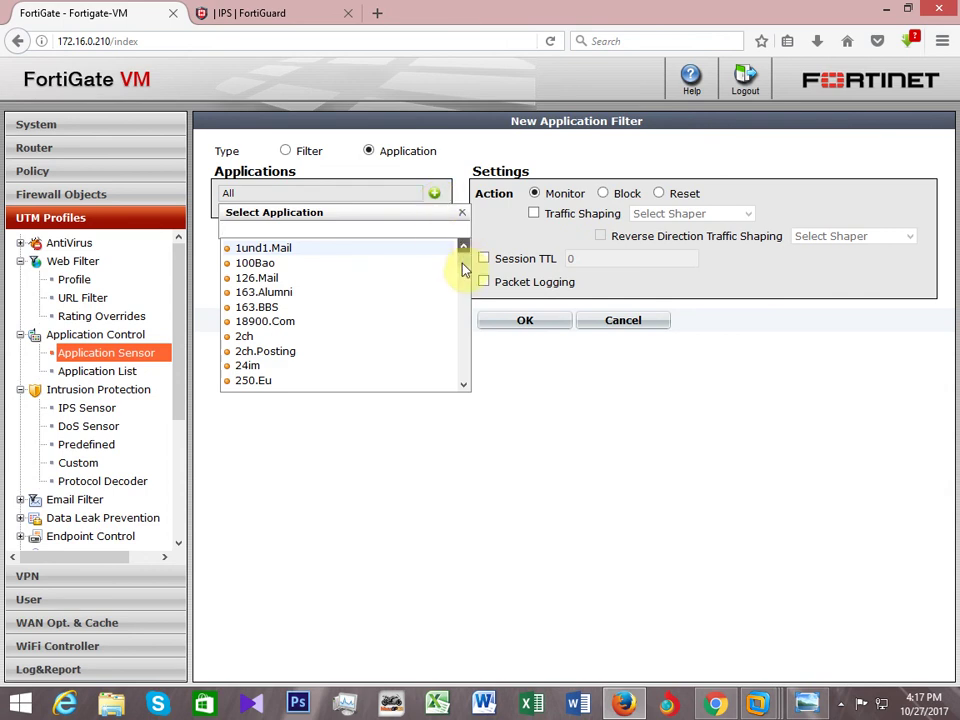
mouse_move(466, 259)
mouse_down()
mouse_move(476, 373)
mouse_move(470, 259)
mouse_up()
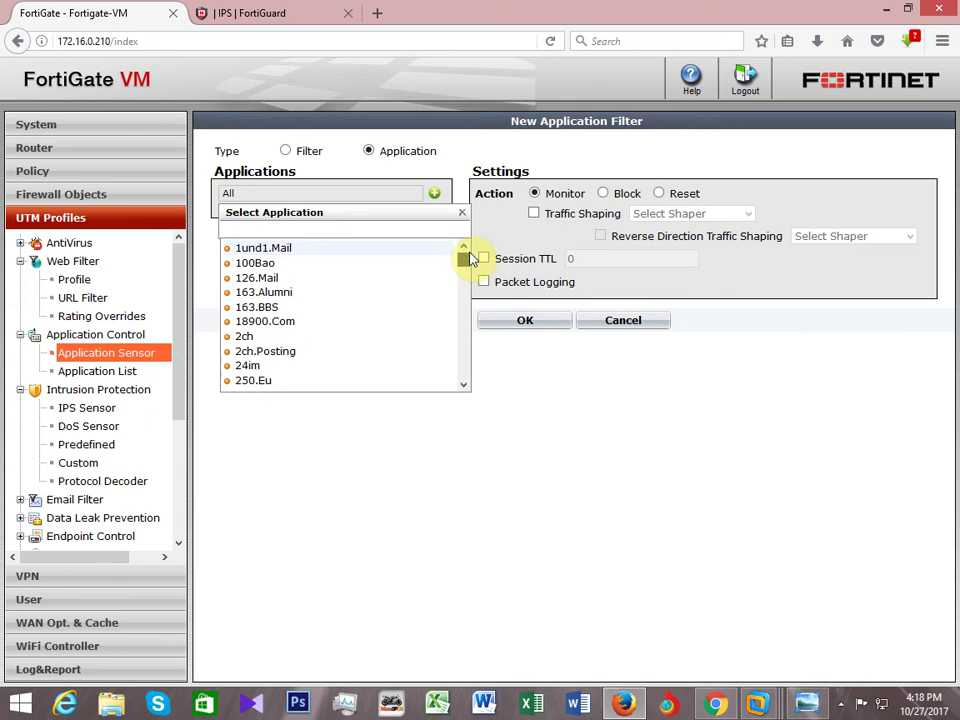
click(297, 227)
text(you)
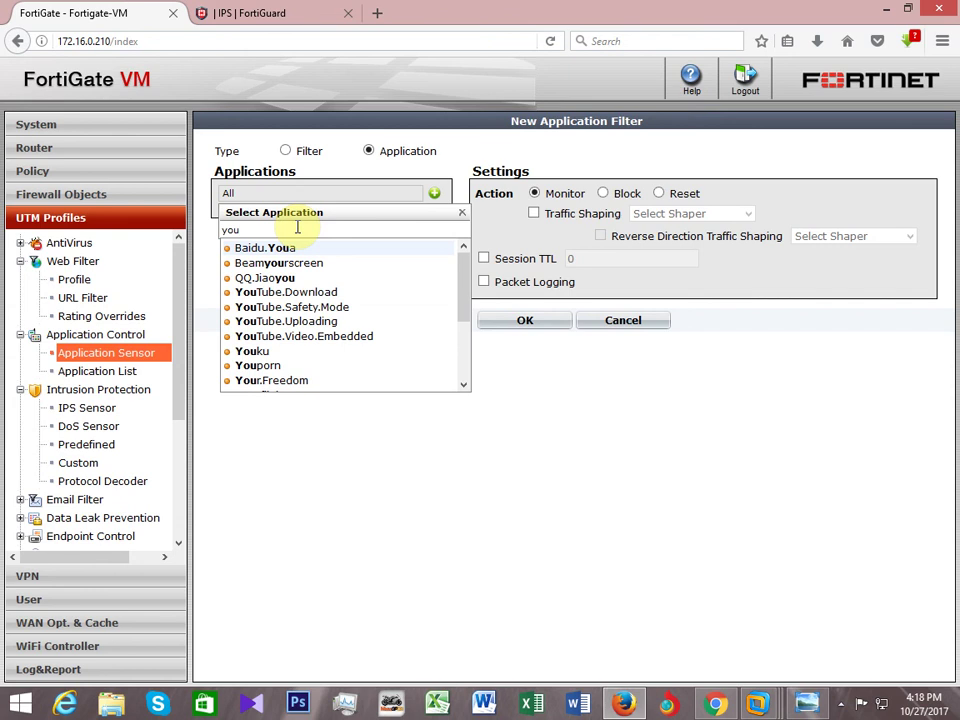
click(295, 298)
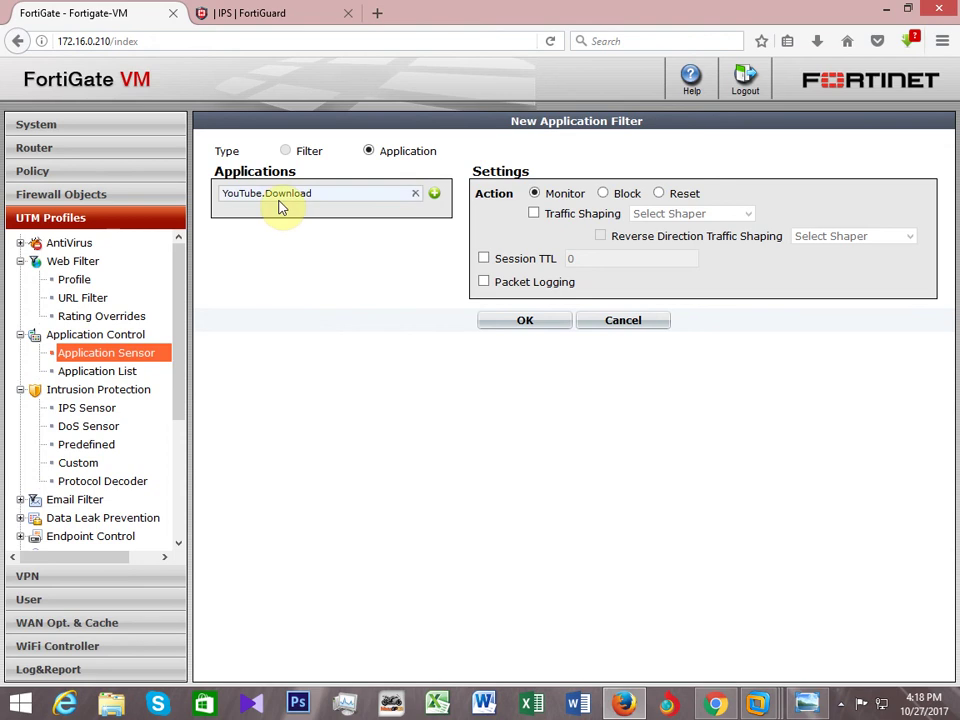
click(604, 194)
click(531, 276)
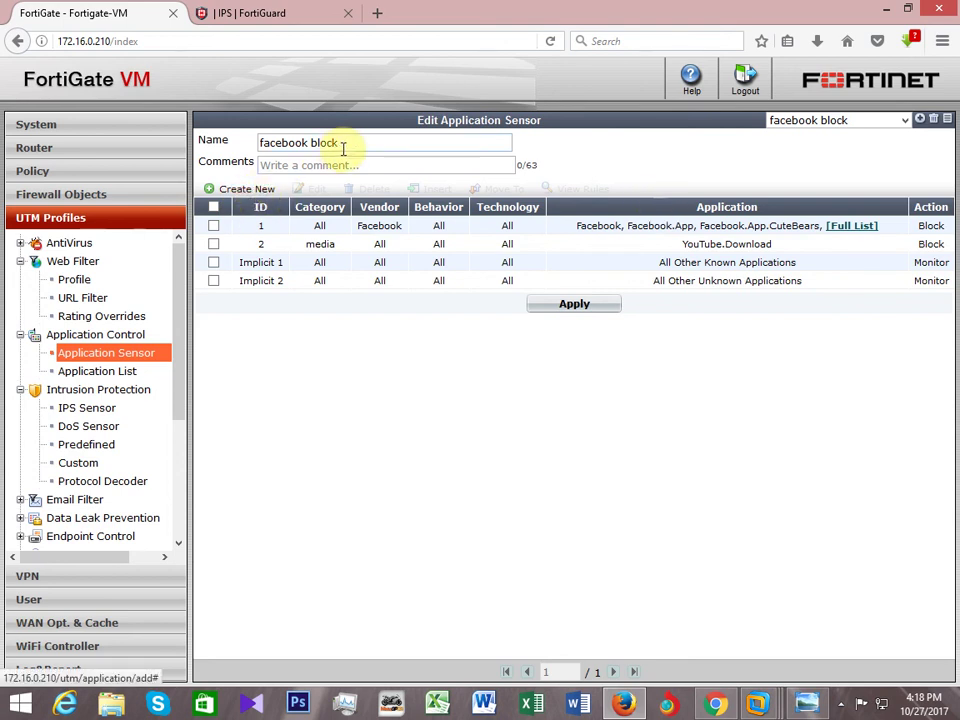
Change the application sensor's name to "company block".
drag(343, 144, 244, 143)
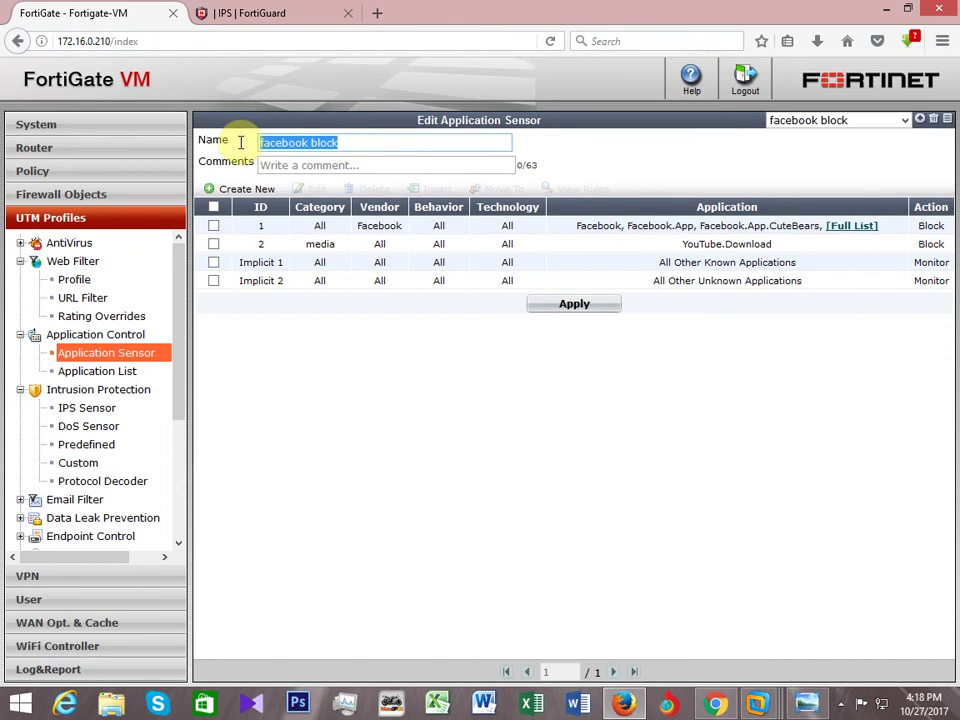
text(company)
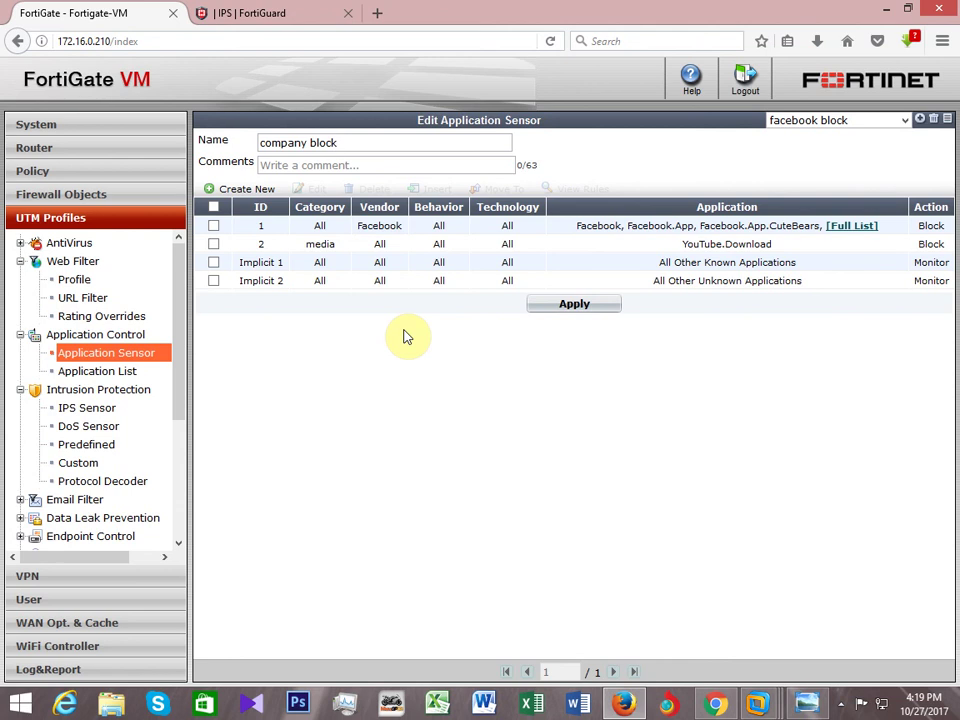
Start another application filter in the sensor with its category set to p2p.
click(262, 191)
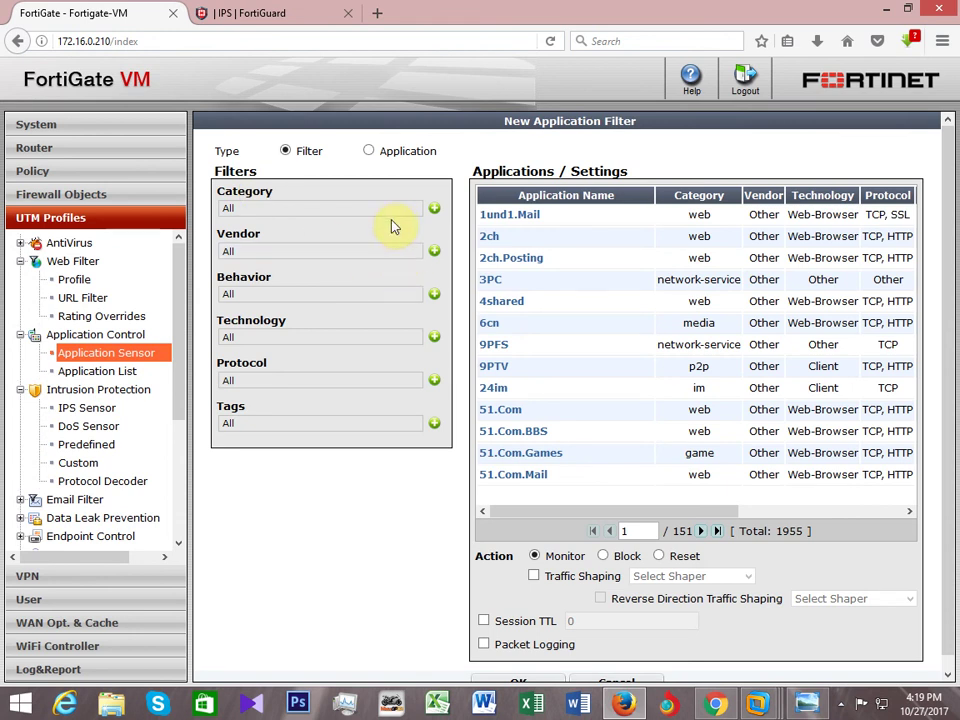
click(435, 209)
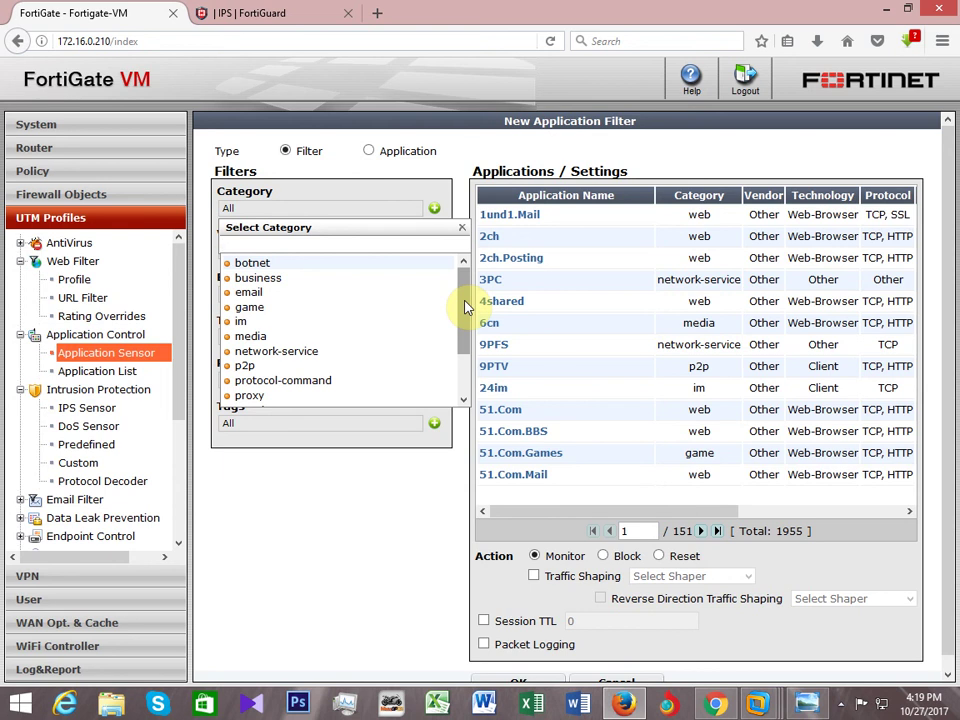
click(273, 369)
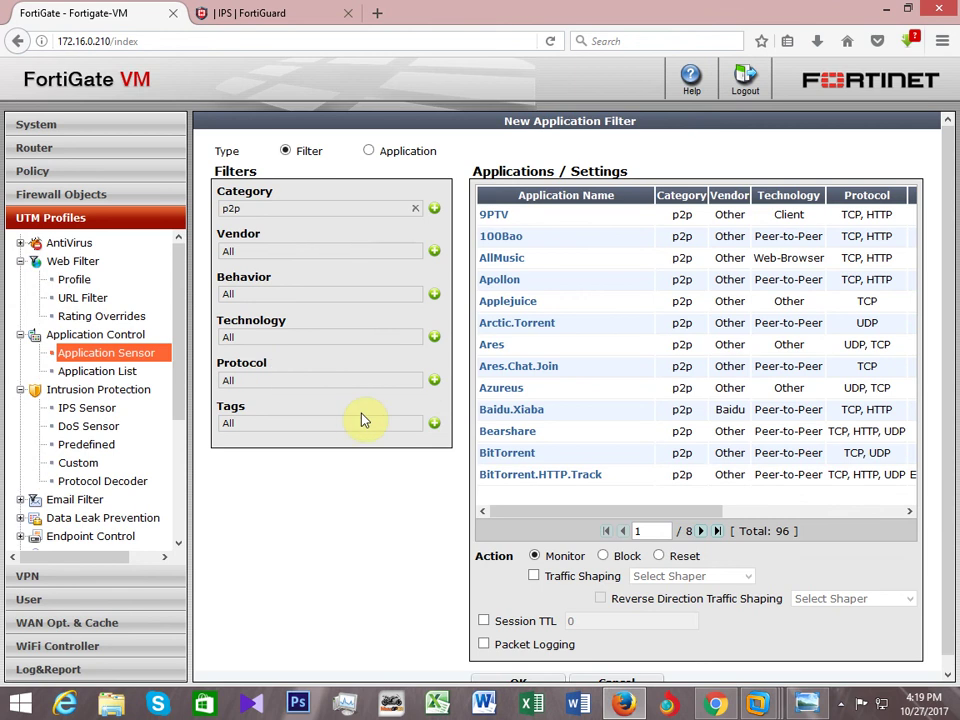
Examine the p2p applications up to page 3 and the behavior choices without selecting one.
click(702, 531)
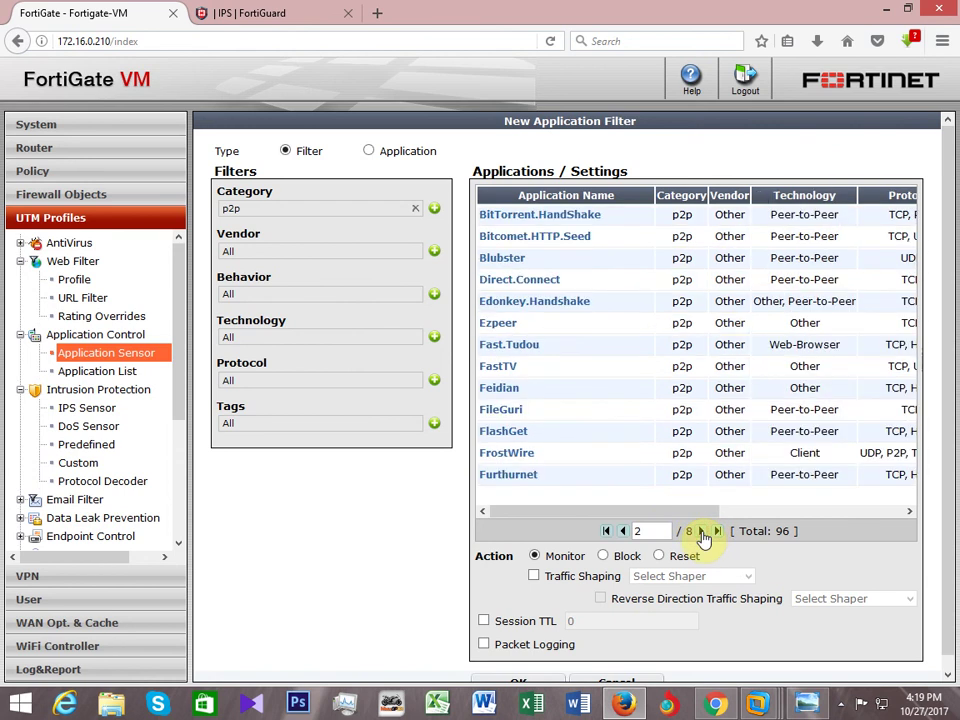
click(702, 531)
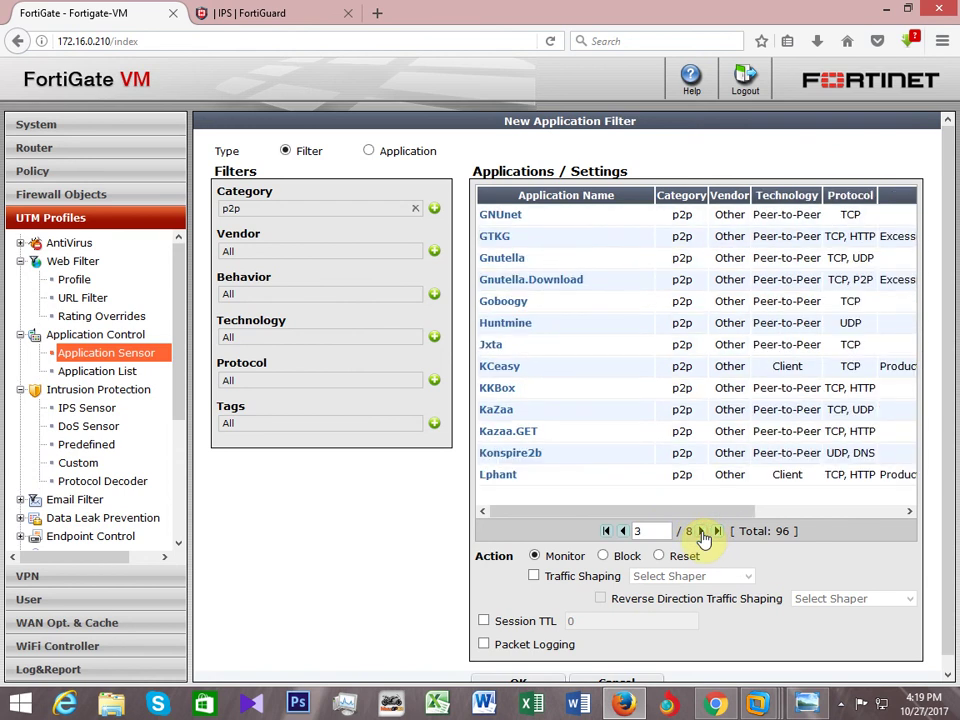
click(435, 294)
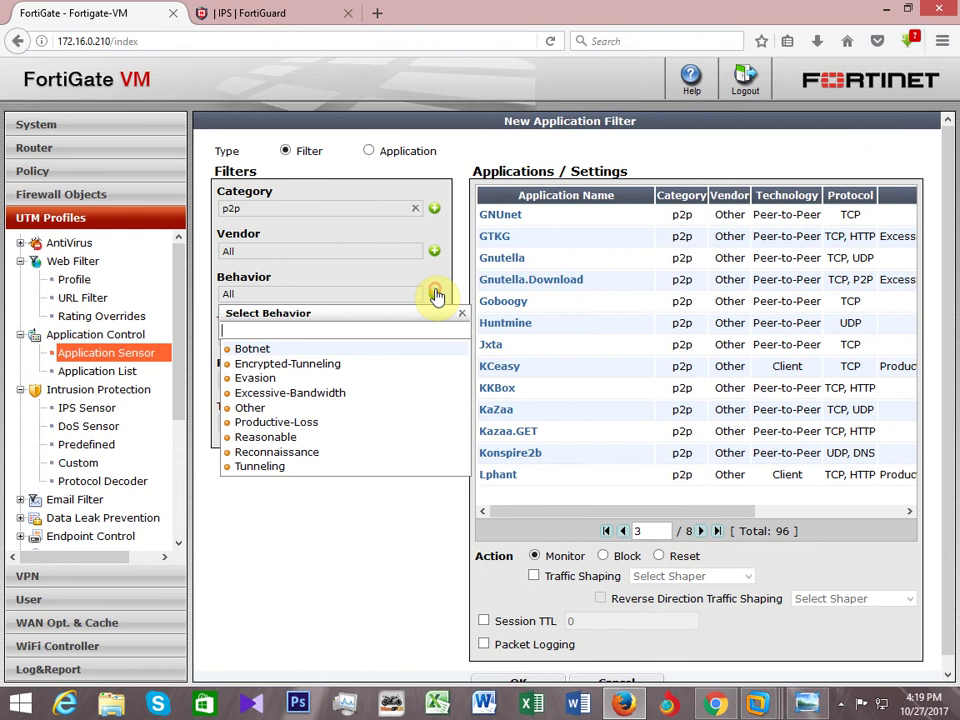
scroll(428, 349, down, 1)
click(349, 588)
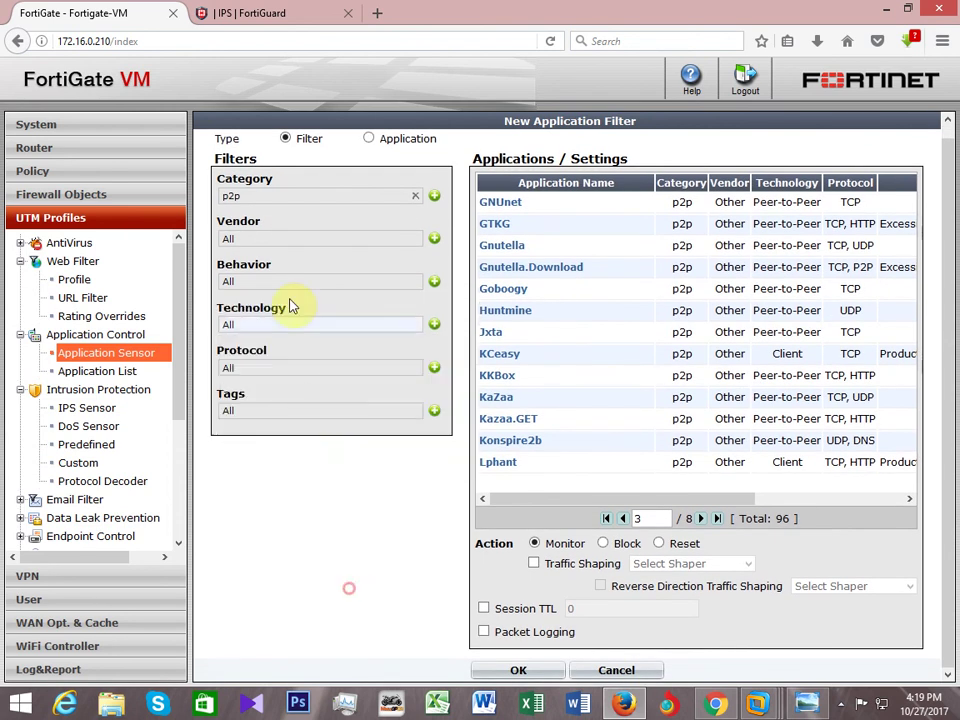
Replace the new filter's p2p category with proxy.
click(416, 195)
click(433, 197)
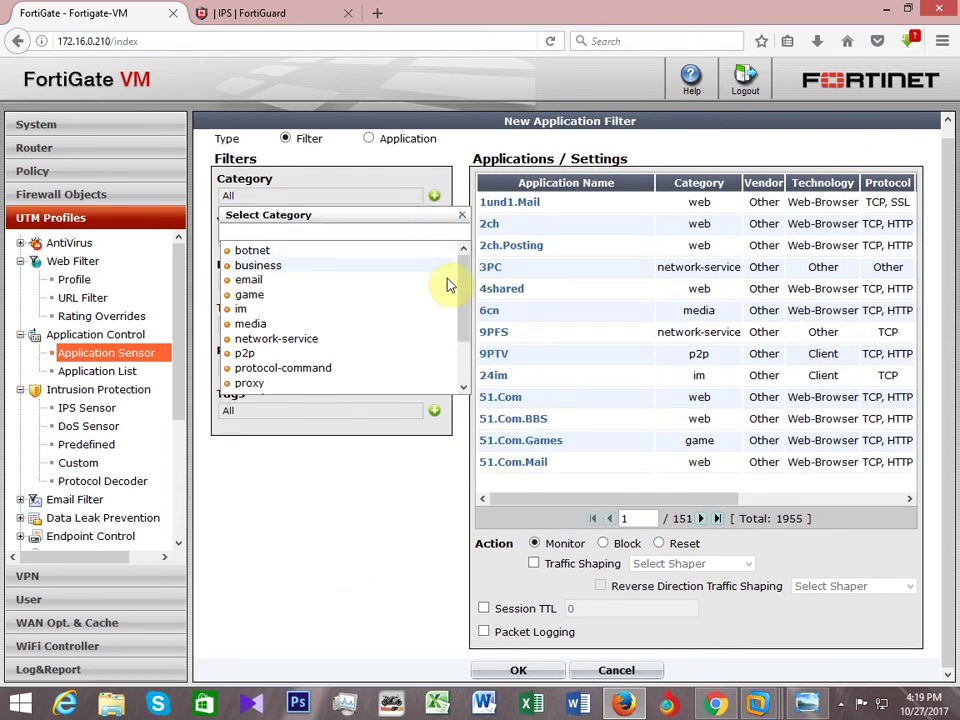
drag(465, 294, 464, 330)
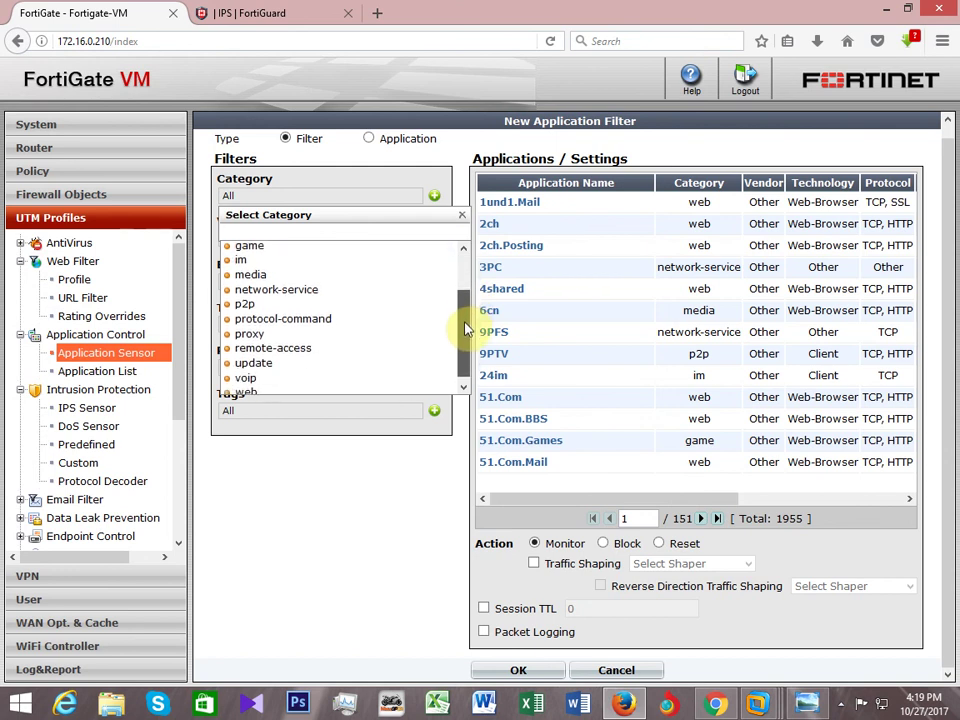
click(262, 335)
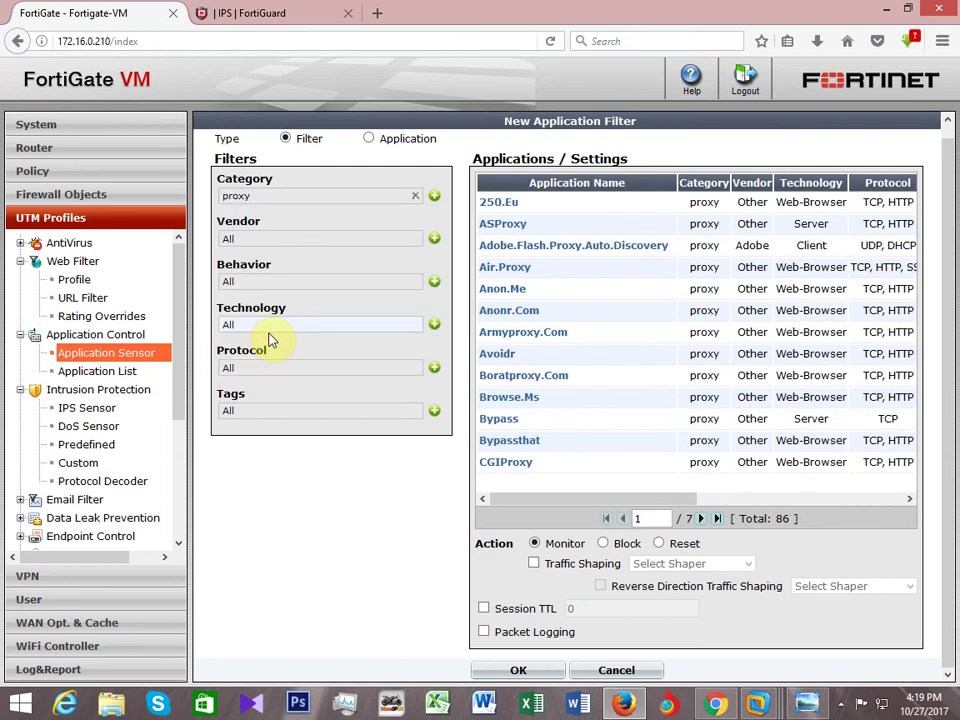
Examine the applications matched by the proxy category filter through page 7.
click(701, 519)
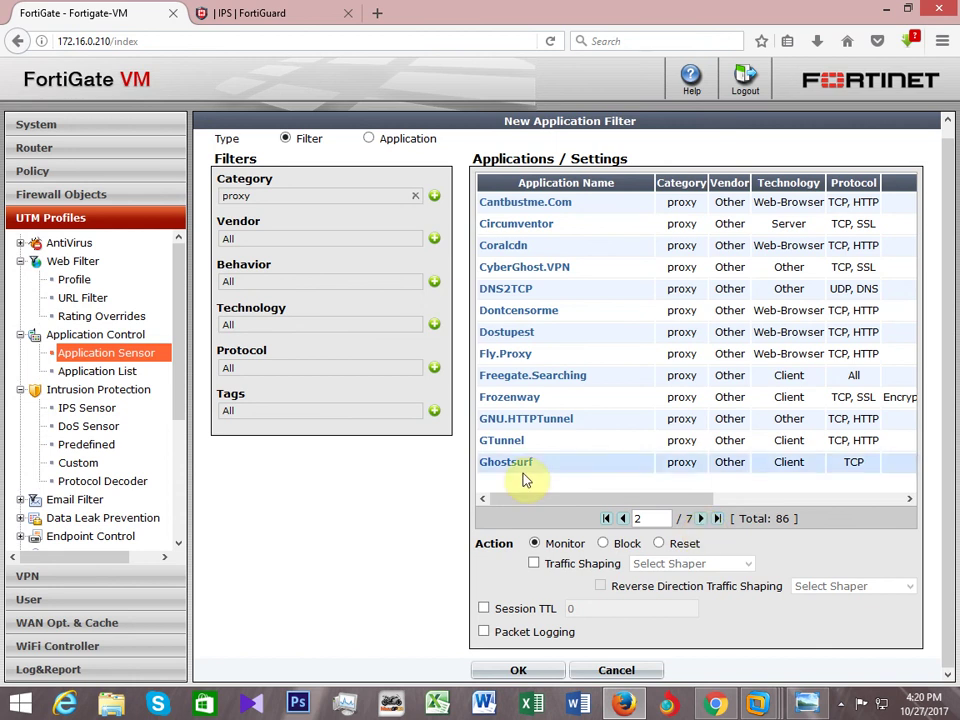
click(703, 519)
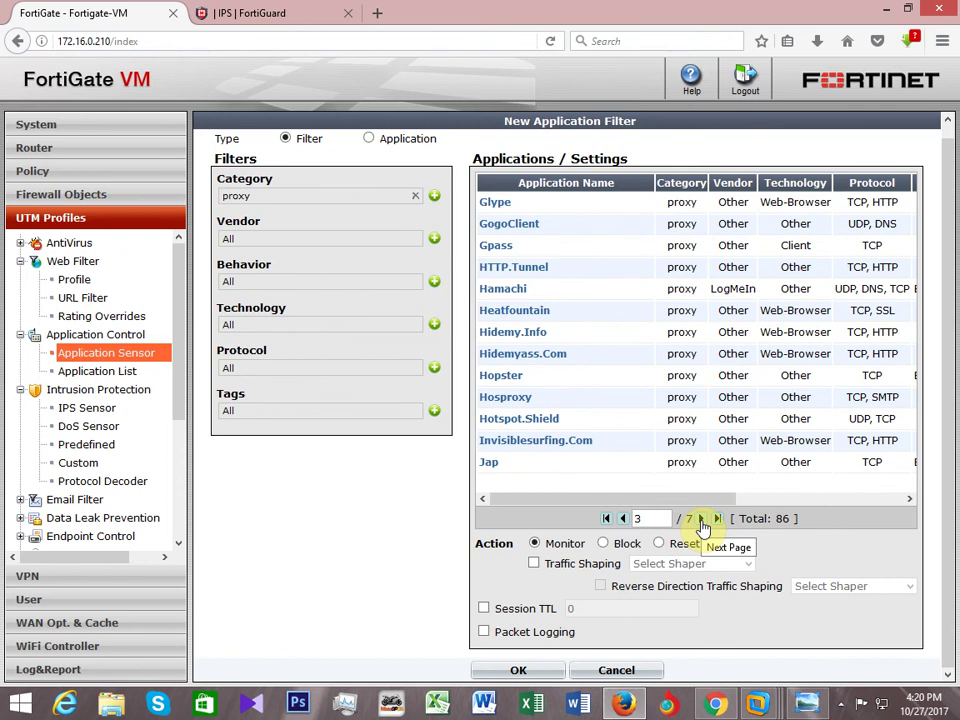
click(703, 519)
click(702, 519)
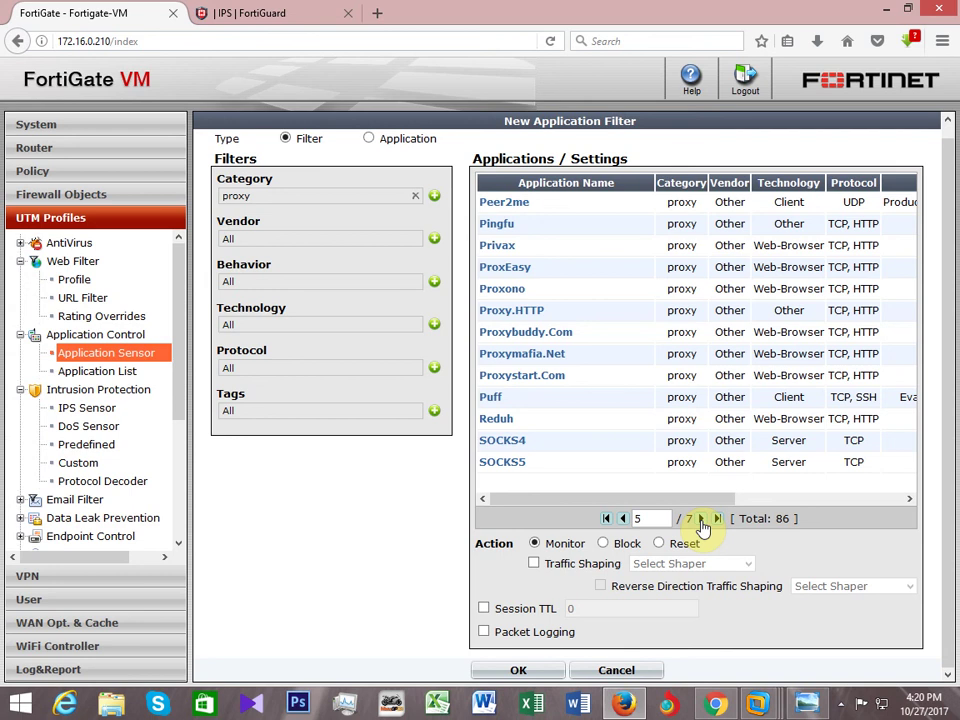
click(702, 519)
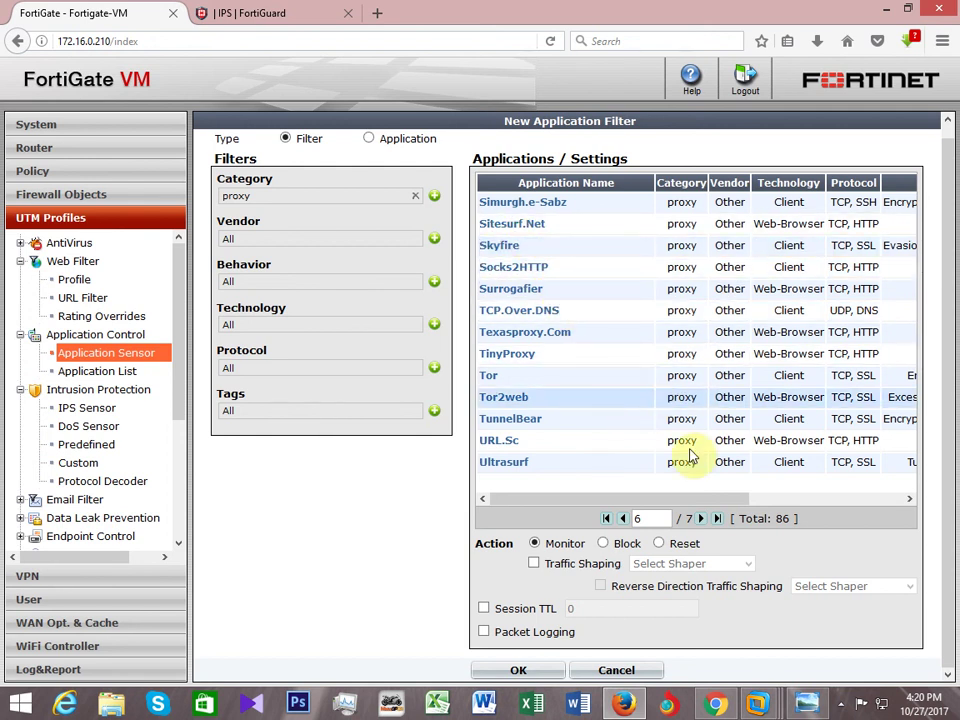
click(701, 519)
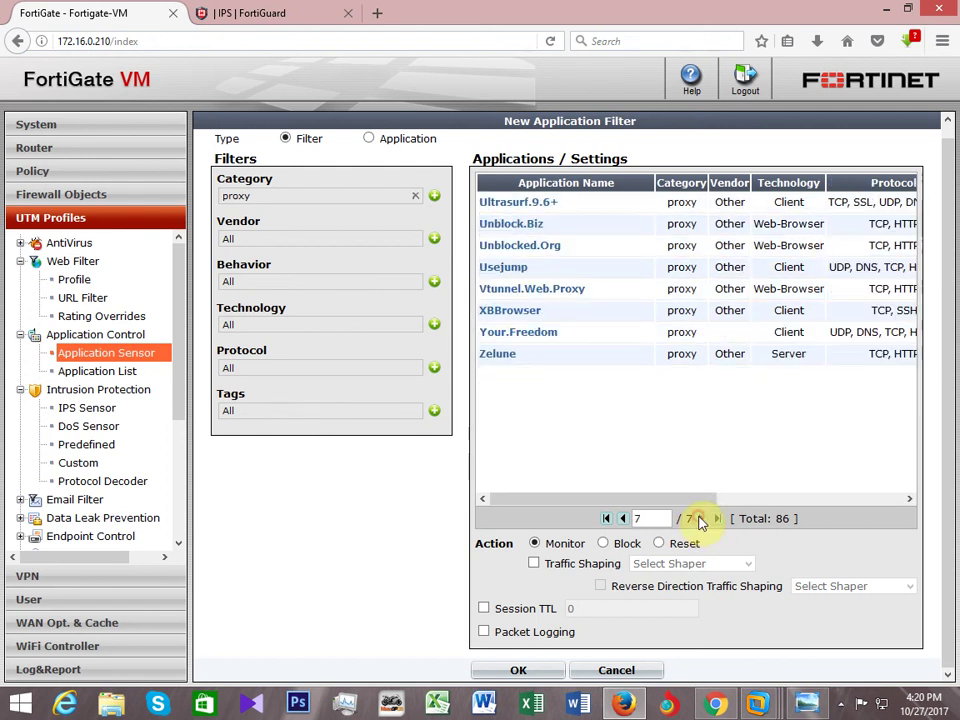
click(624, 519)
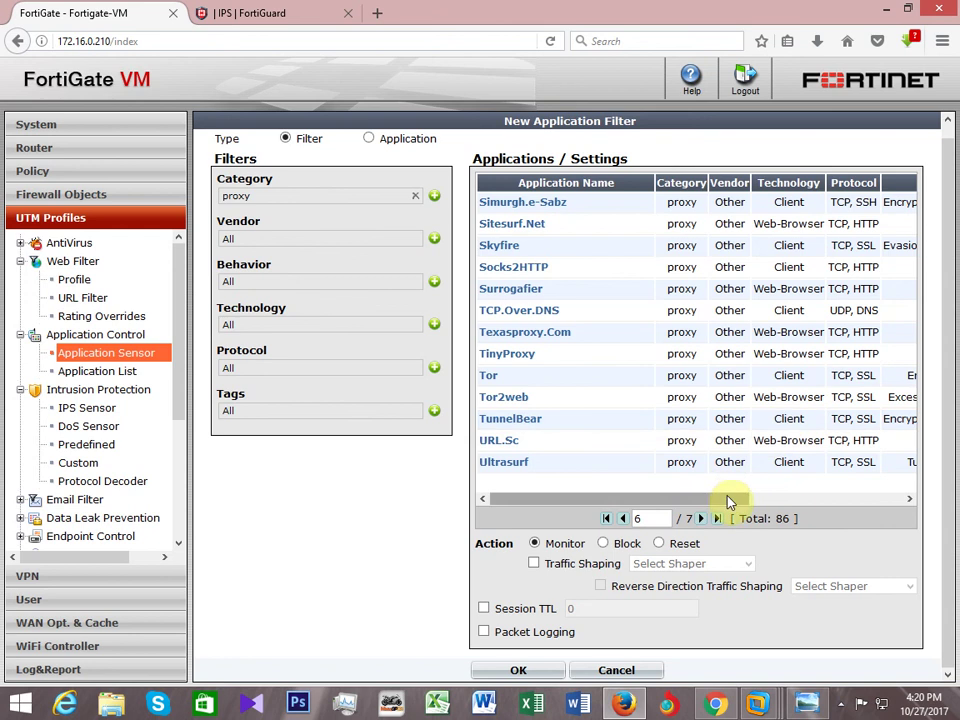
drag(729, 499, 688, 507)
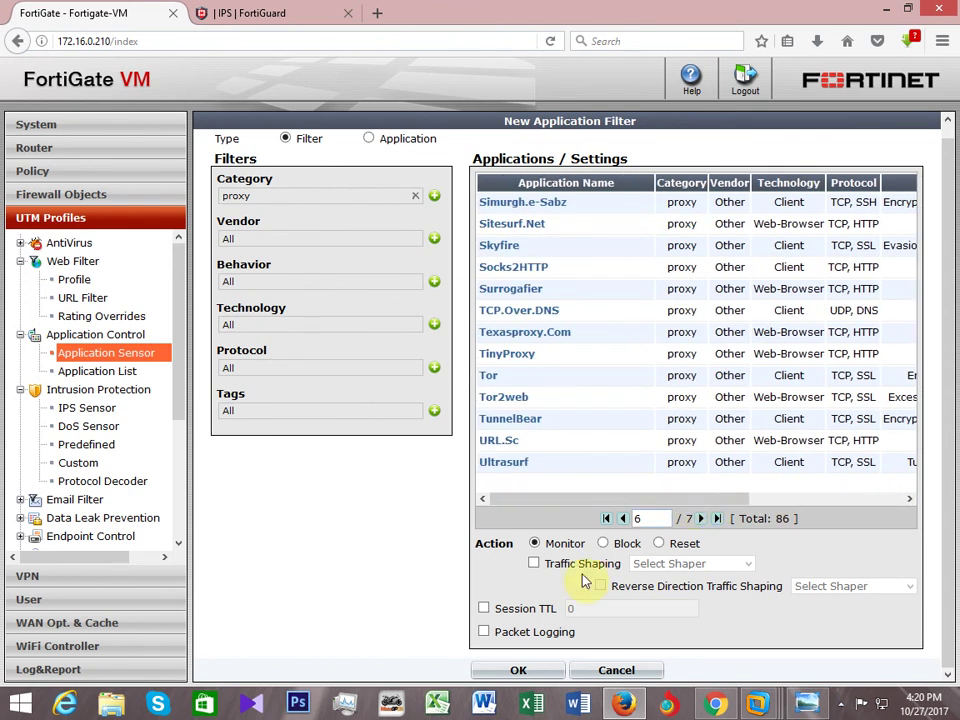
Set the proxy filter's action to Block and save it in the application sensor.
click(615, 545)
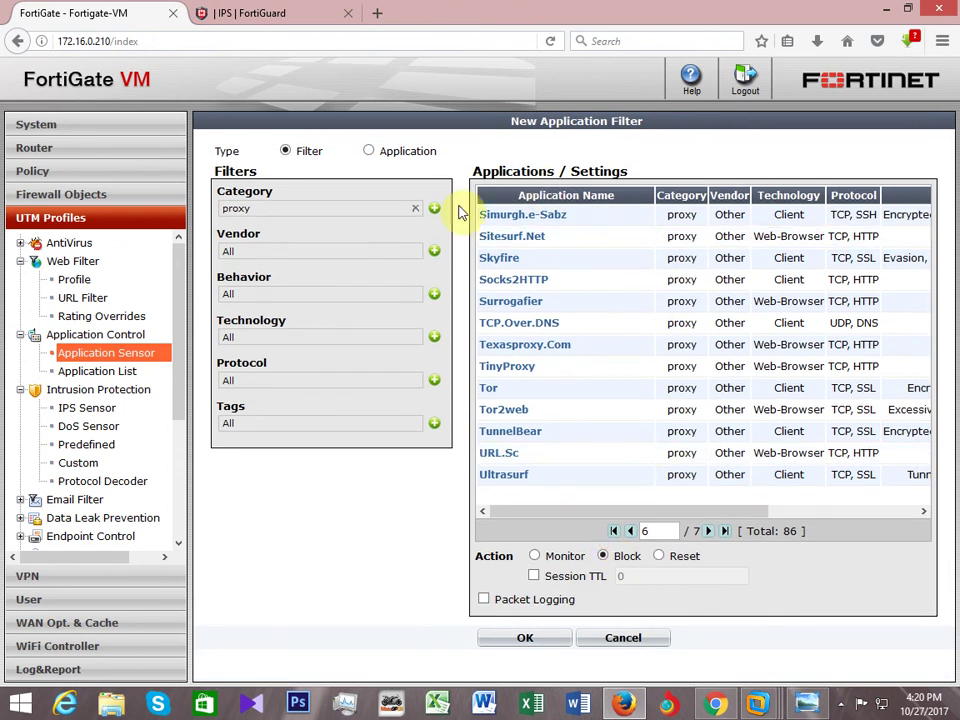
click(520, 638)
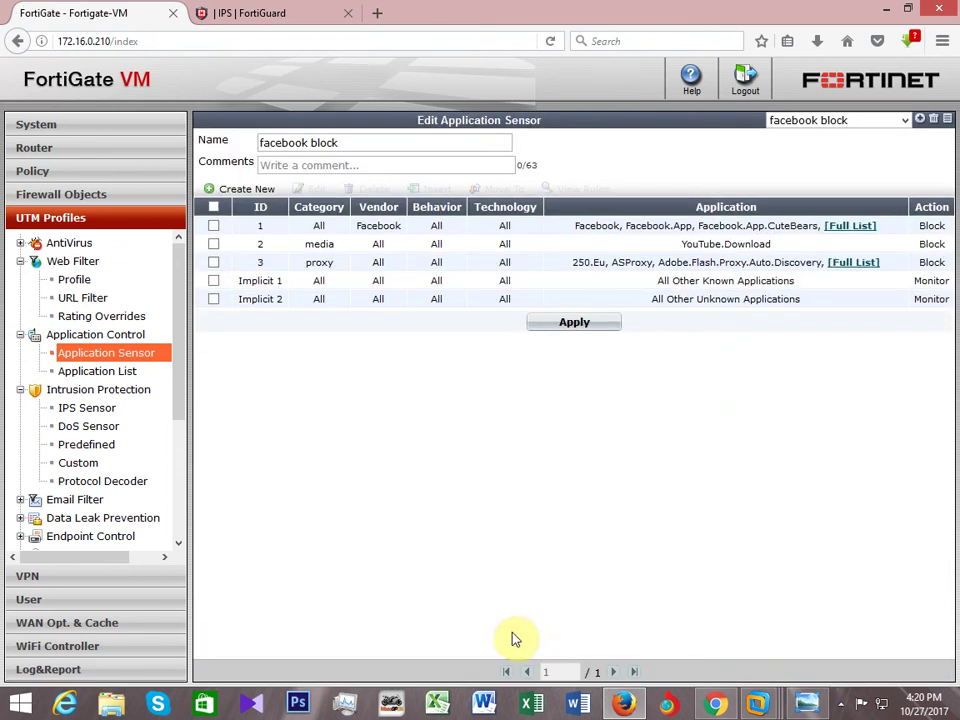
click(213, 244)
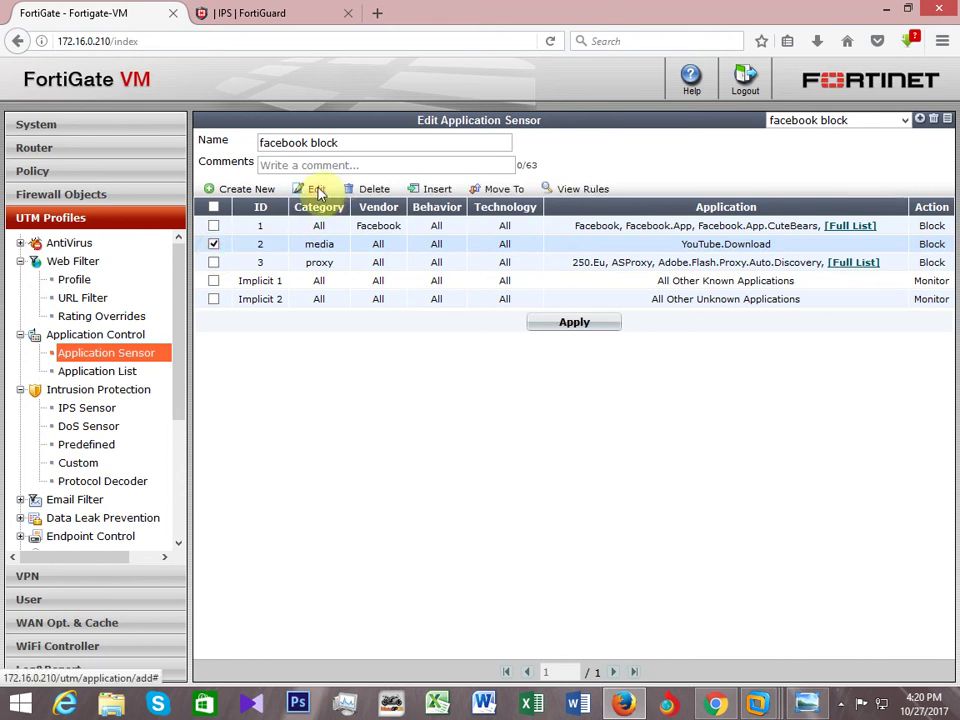
click(317, 190)
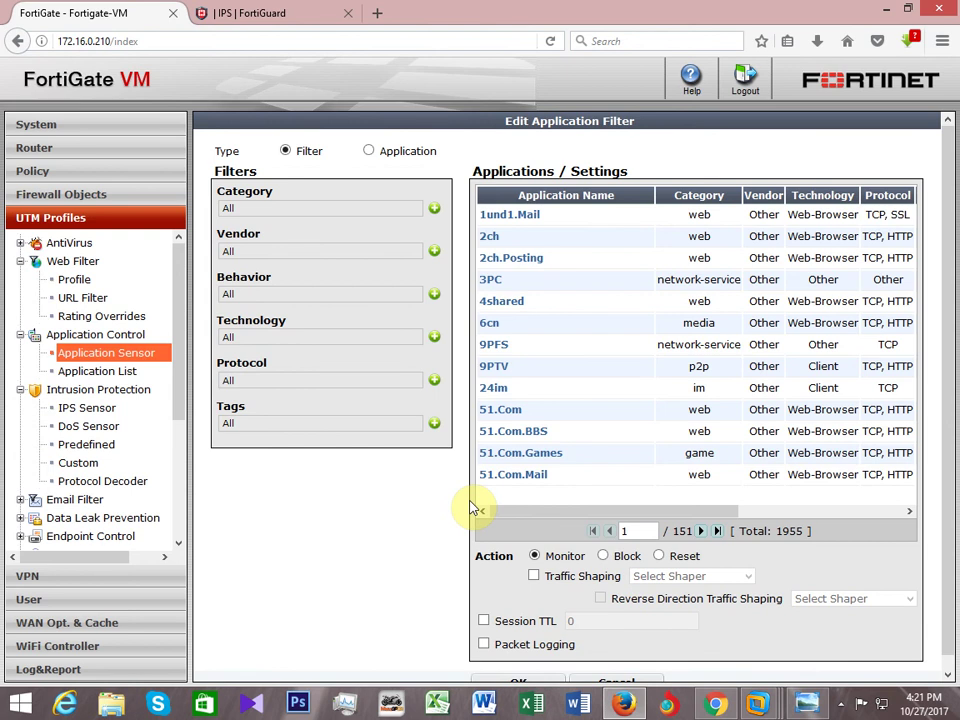
scroll(635, 612, down, 1)
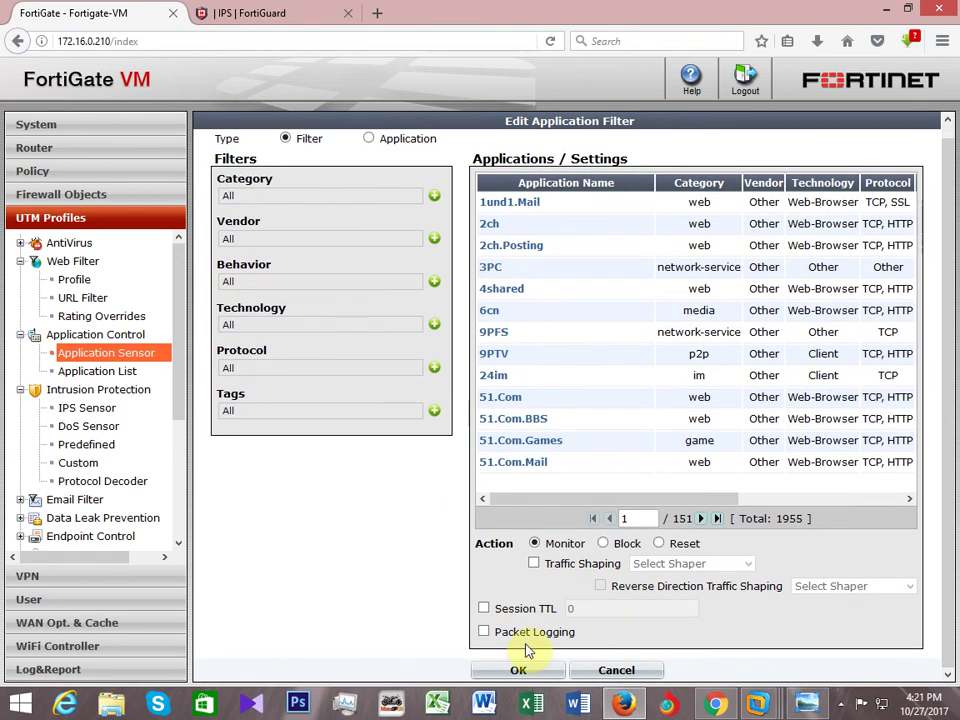
click(484, 633)
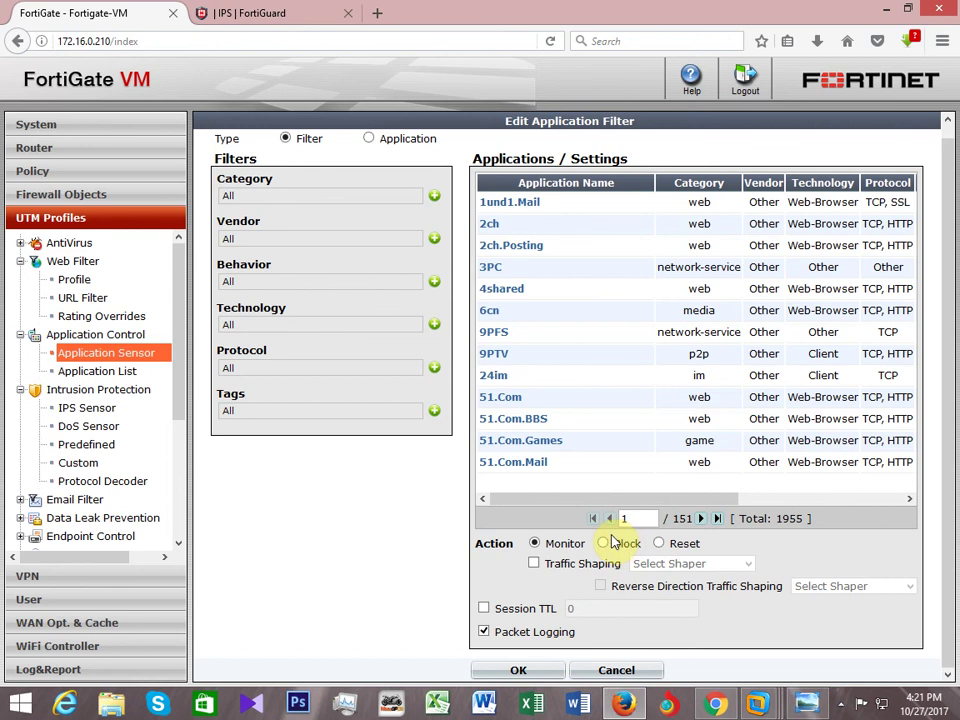
click(615, 670)
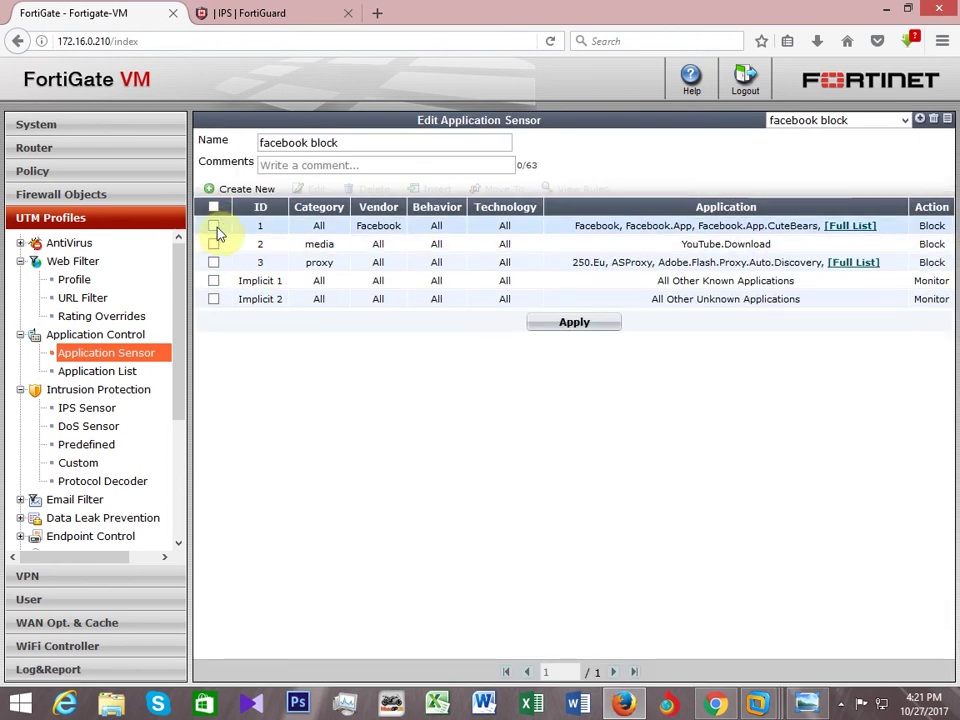
Apply the "facebook block" application sensor with its Facebook, YouTube.Download and proxy filters.
click(214, 226)
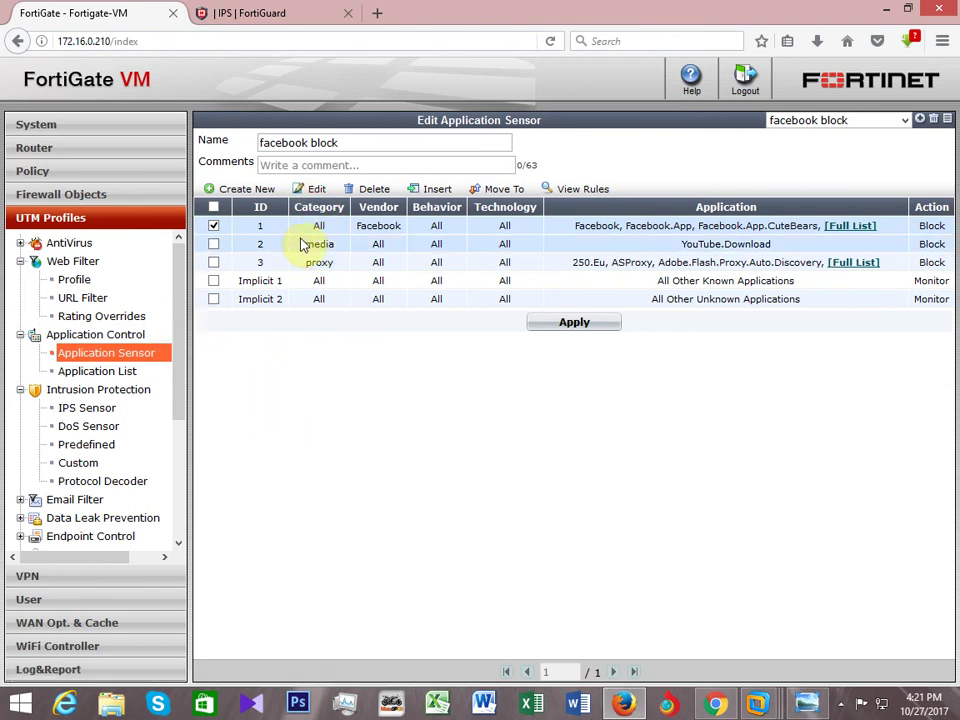
click(570, 325)
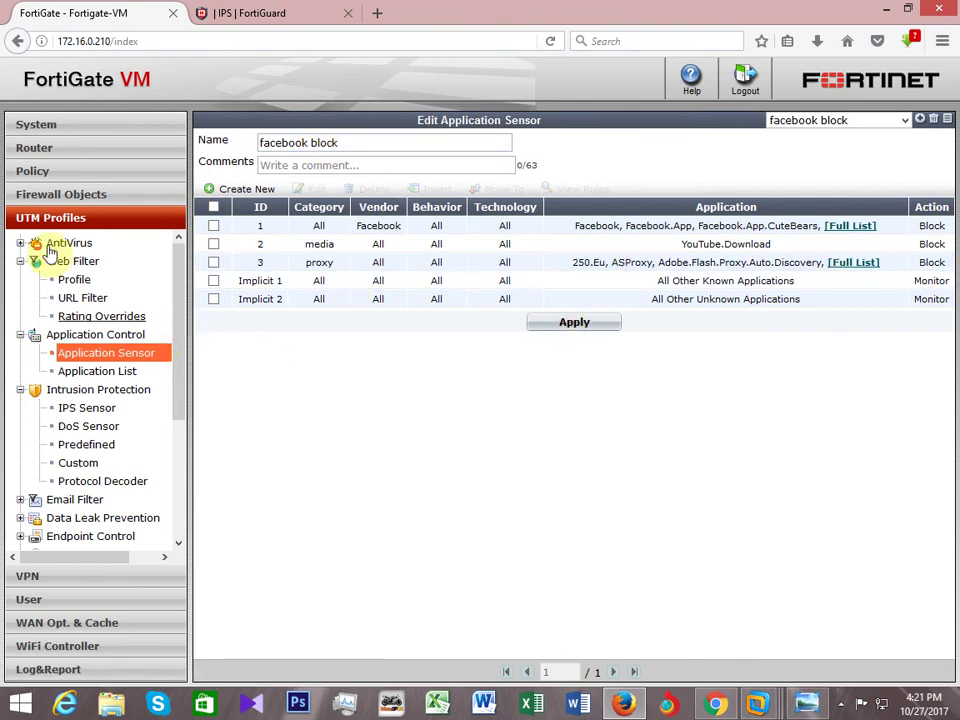
Set Application Control to the "facebook block" sensor in the first port2(LAN) to port1(WAN) policy and save the policy.
click(36, 173)
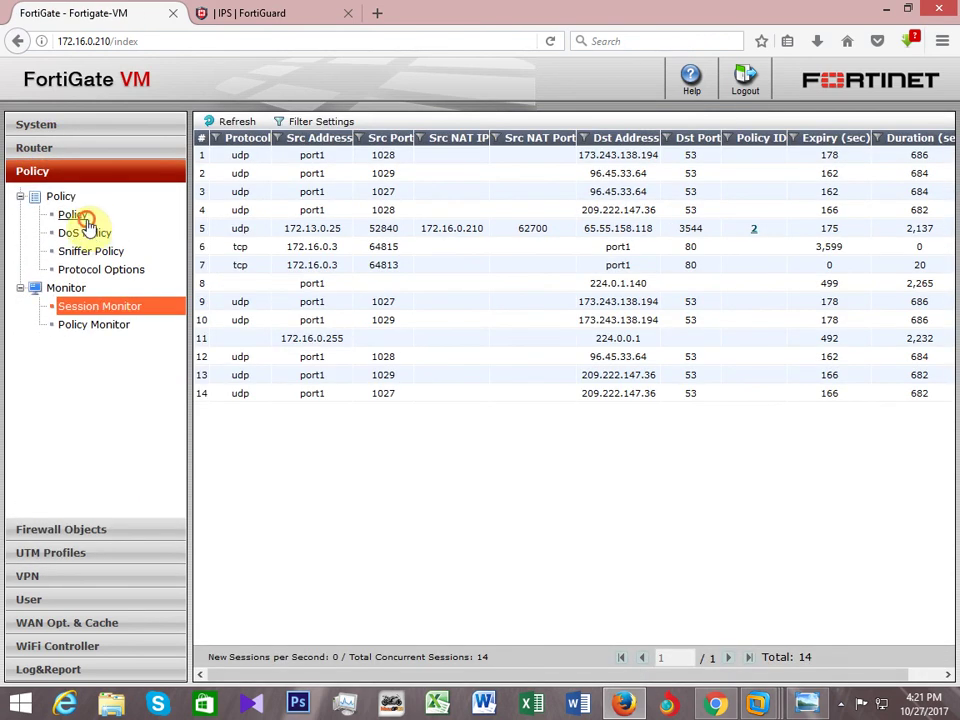
click(84, 216)
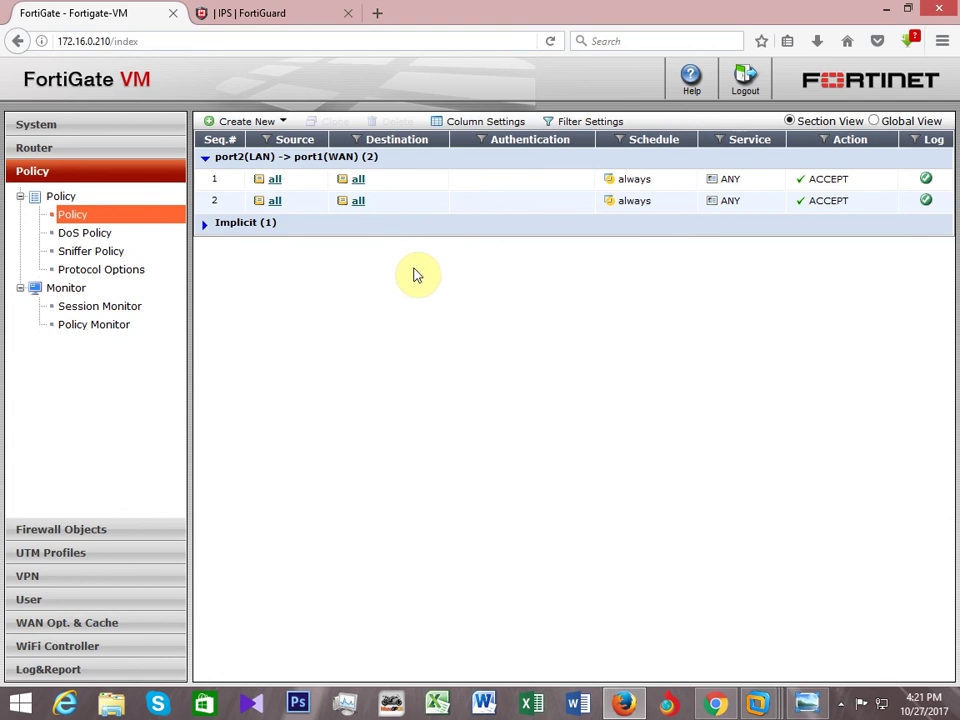
click(399, 183)
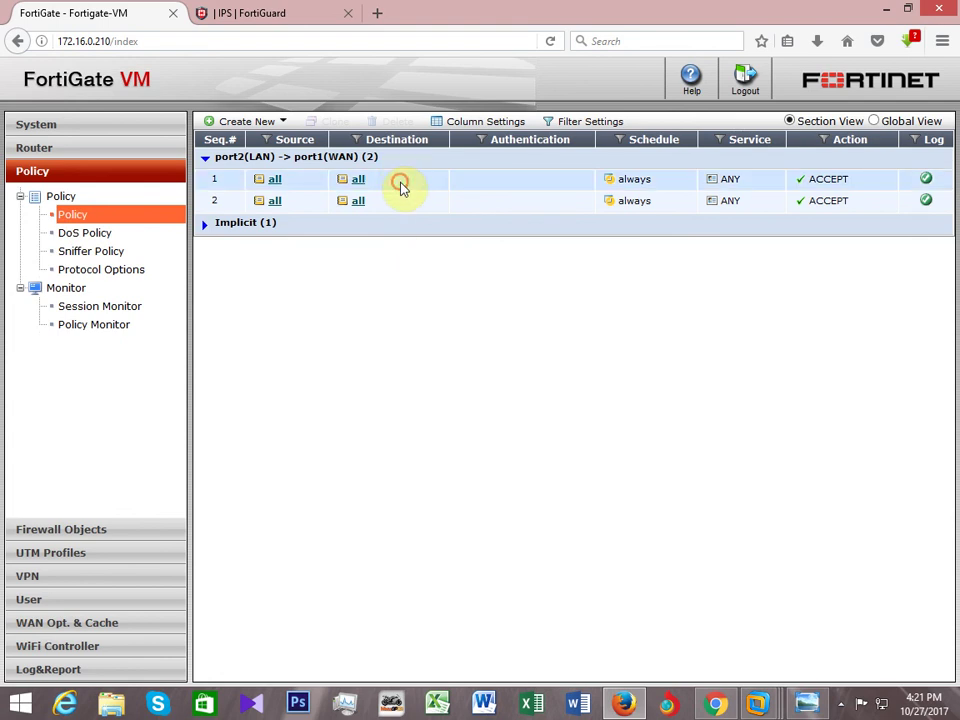
click(400, 187)
right_click(402, 188)
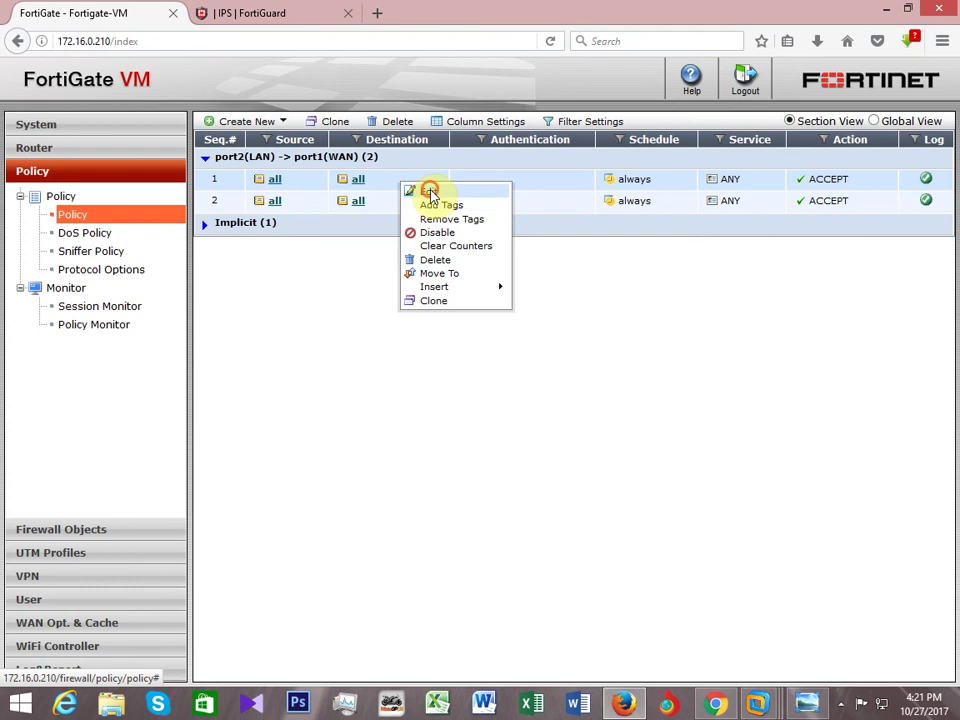
click(428, 191)
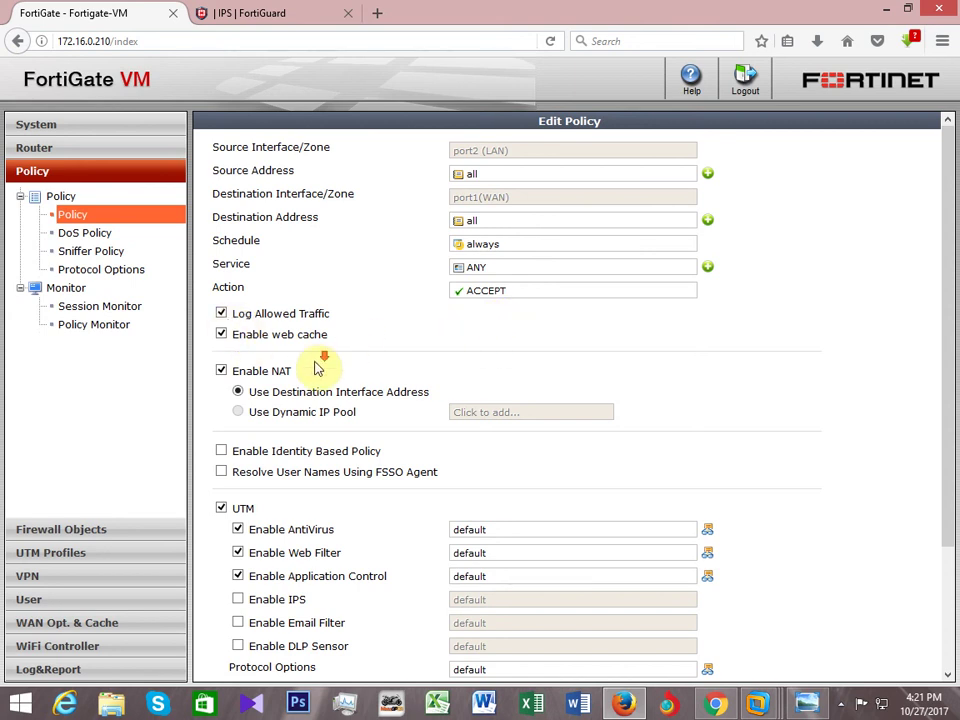
scroll(318, 366, down, 2)
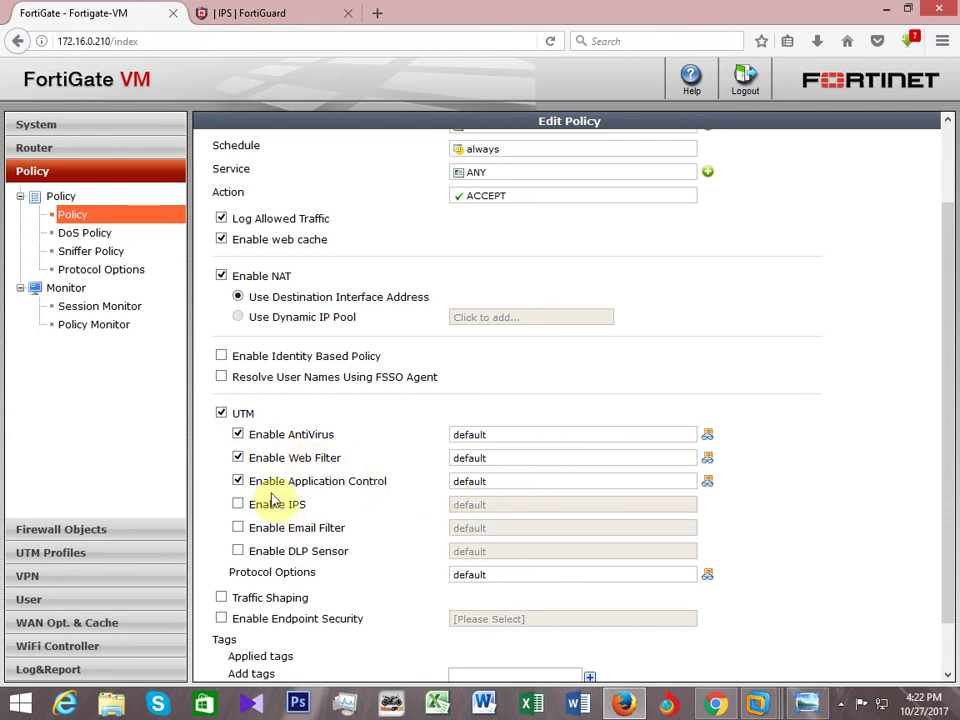
click(575, 484)
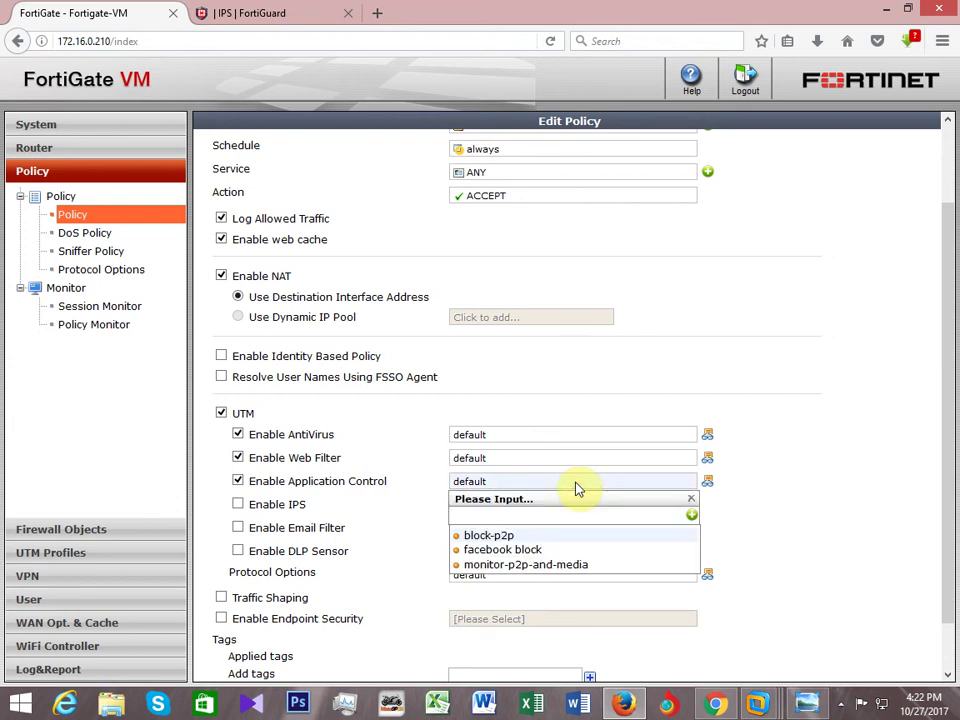
scroll(624, 549, down, 1)
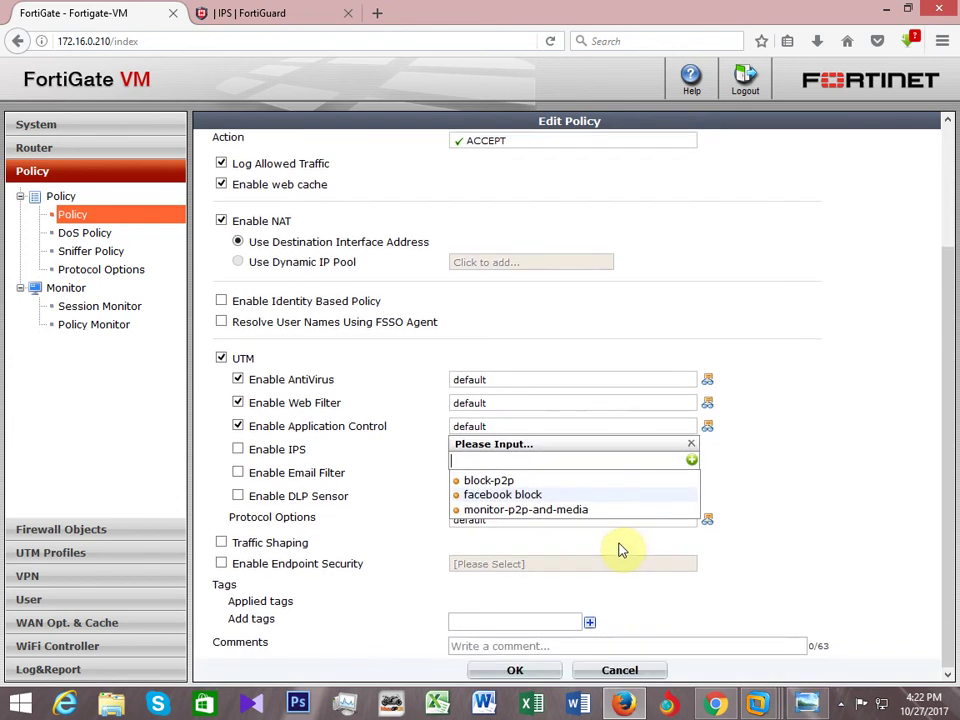
click(508, 496)
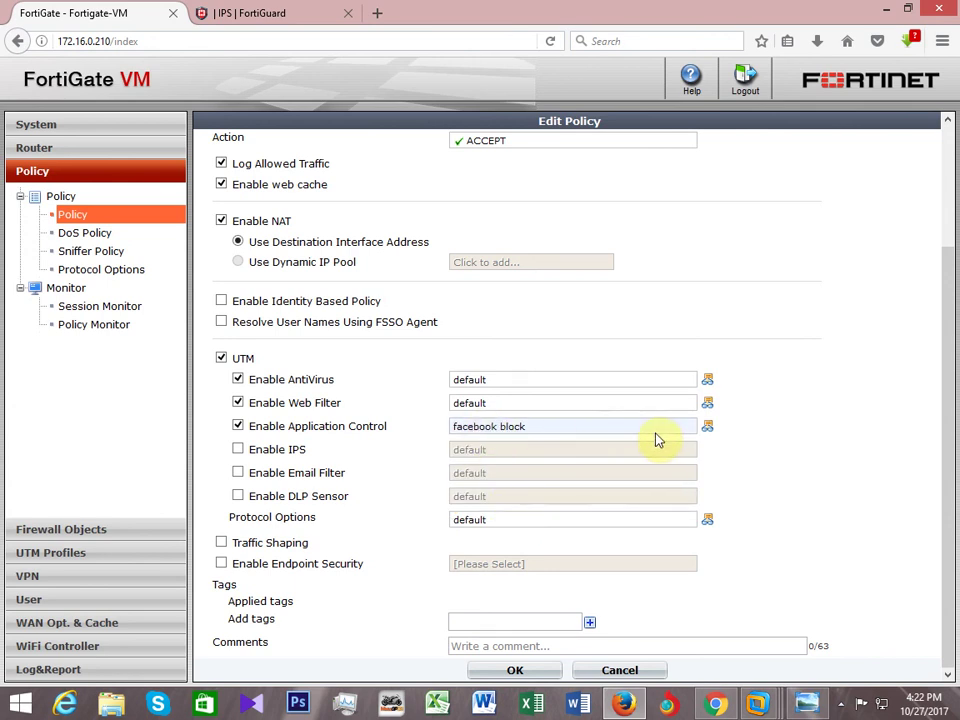
click(514, 670)
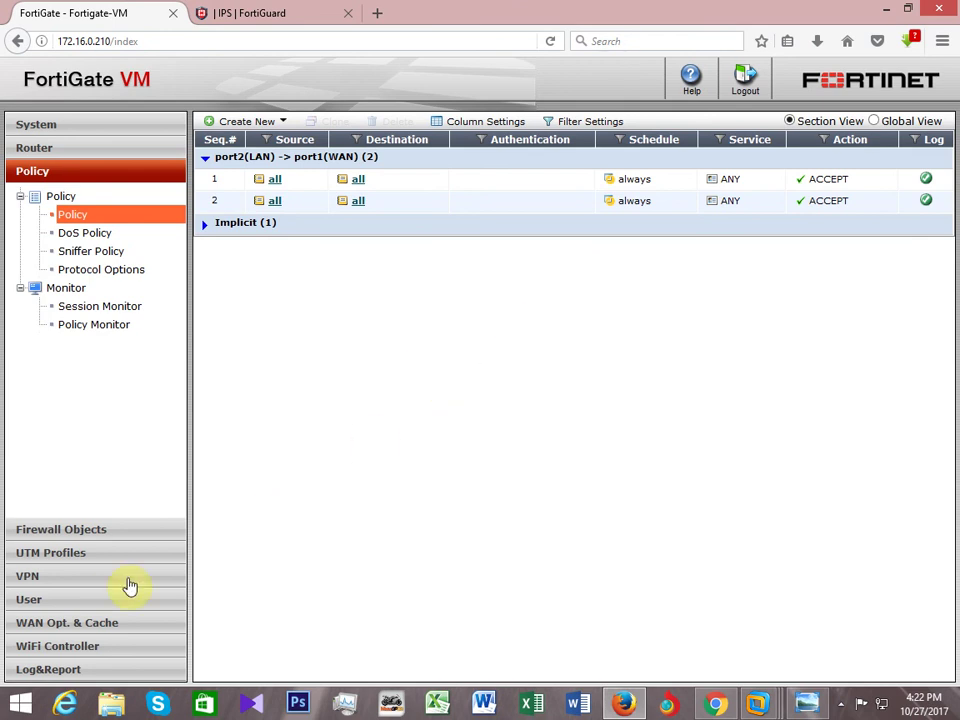
Examine the Application Monitor's top applications usage and the source details of File.Resume.Dnld.HTTP in the session count chart.
click(39, 553)
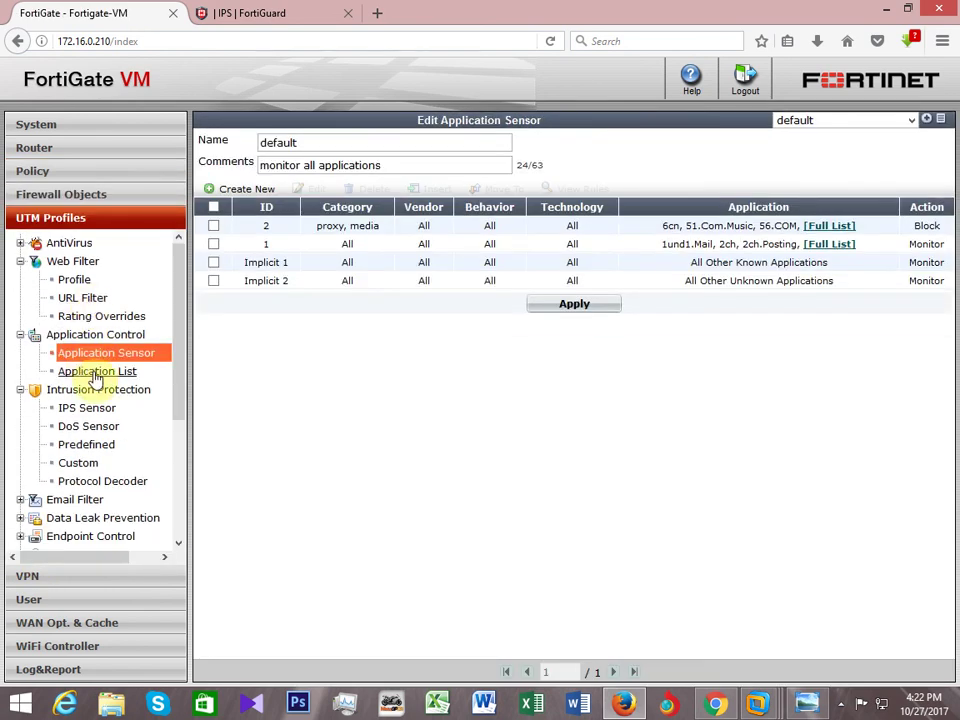
drag(180, 377, 167, 508)
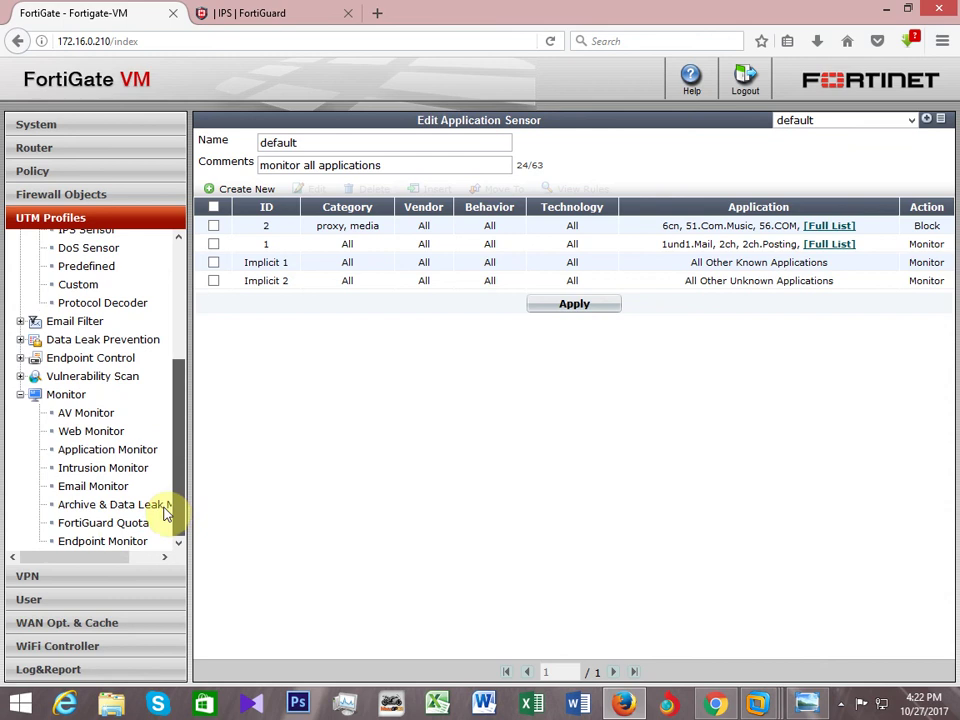
click(92, 452)
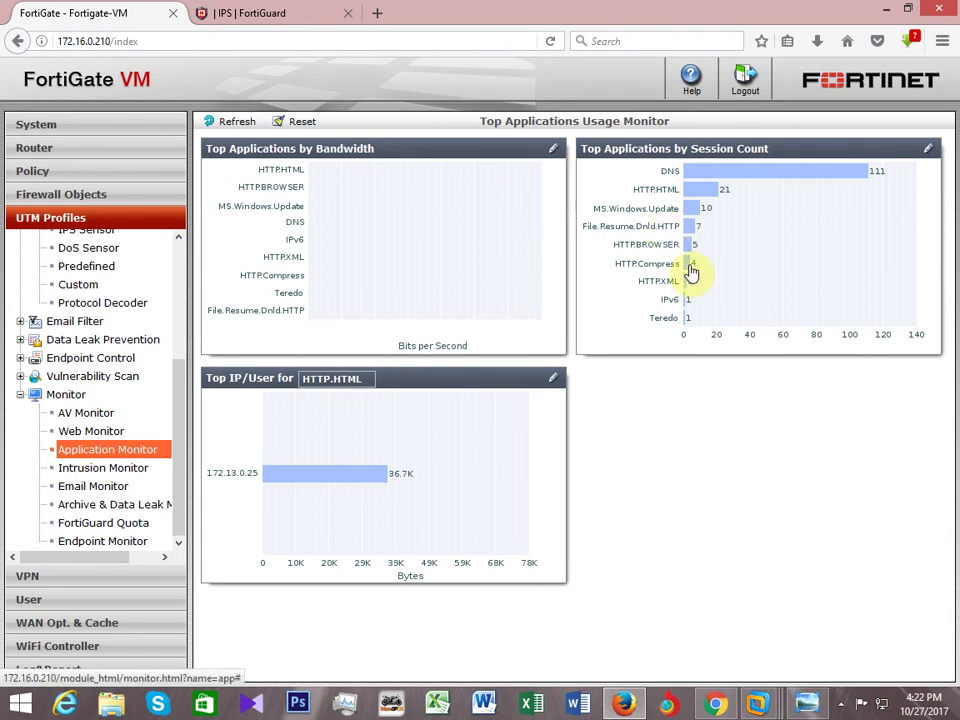
mouse_move(690, 272)
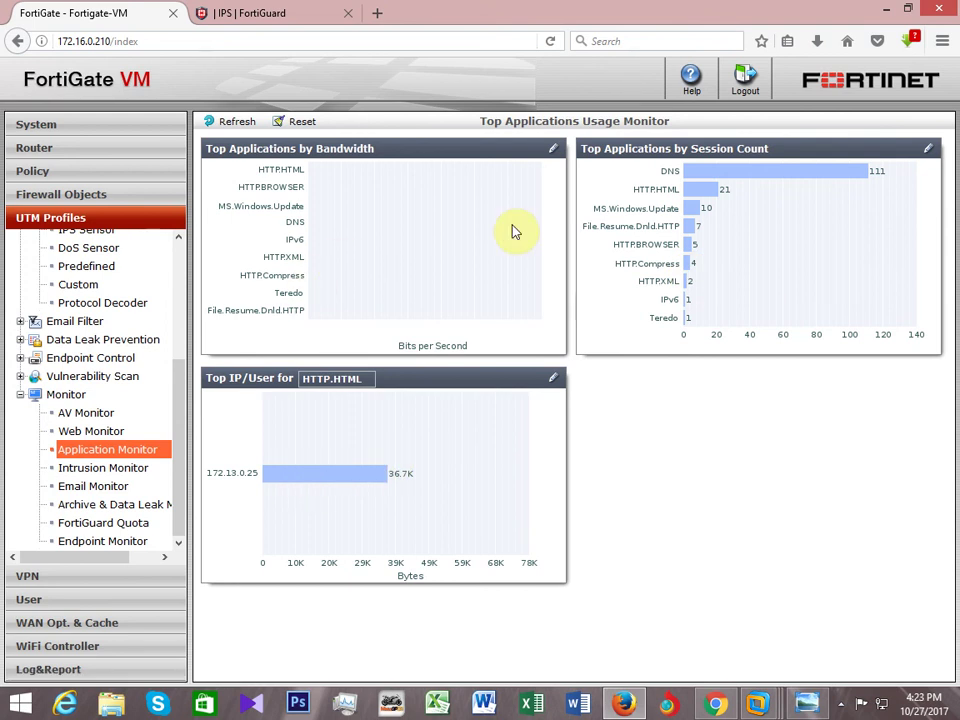
click(691, 227)
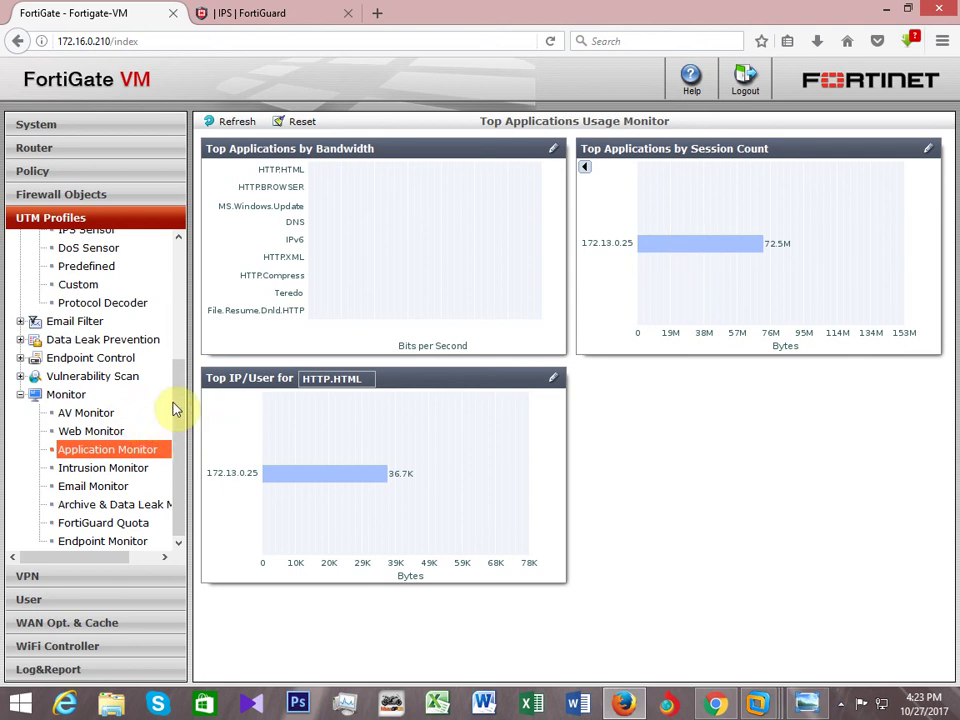
Review the application list and default sensor under Application Control and return to the system status dashboard.
drag(178, 393, 174, 309)
click(113, 333)
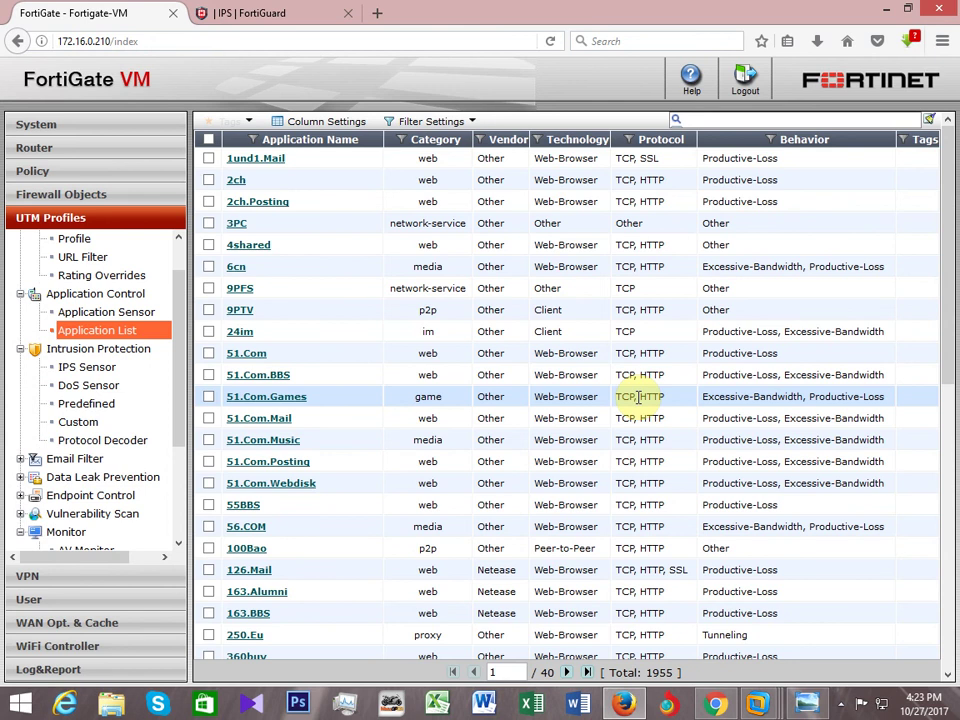
click(110, 316)
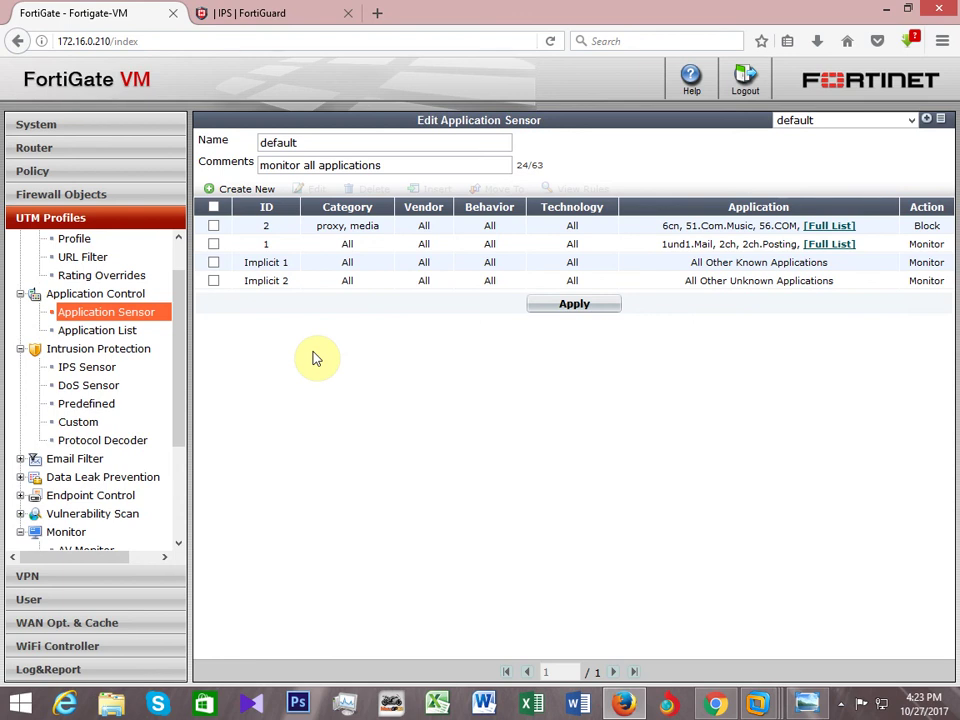
click(24, 131)
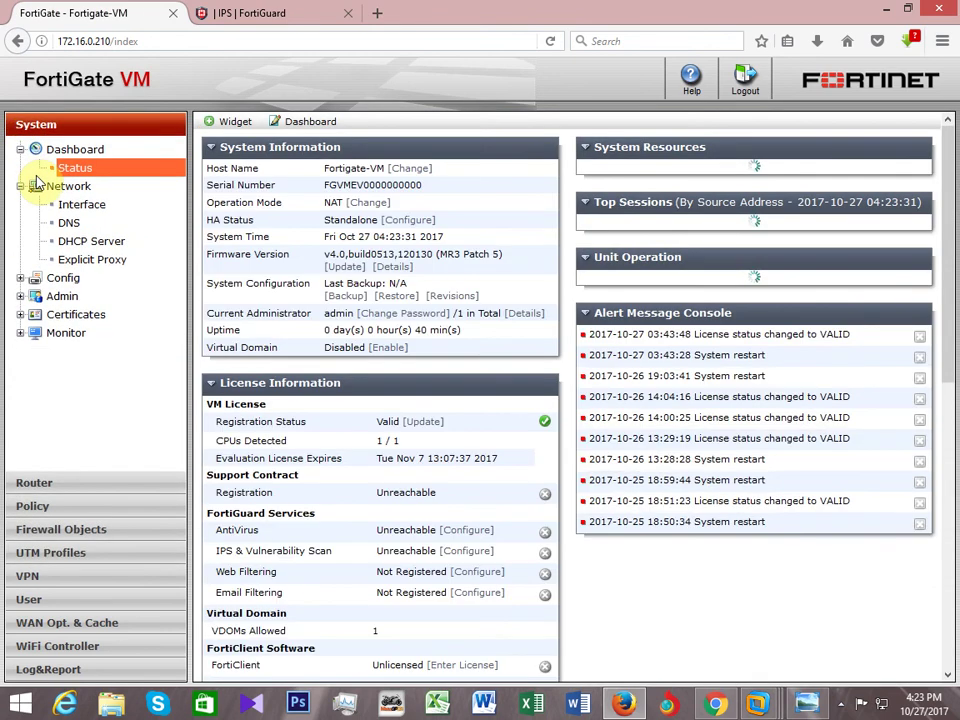